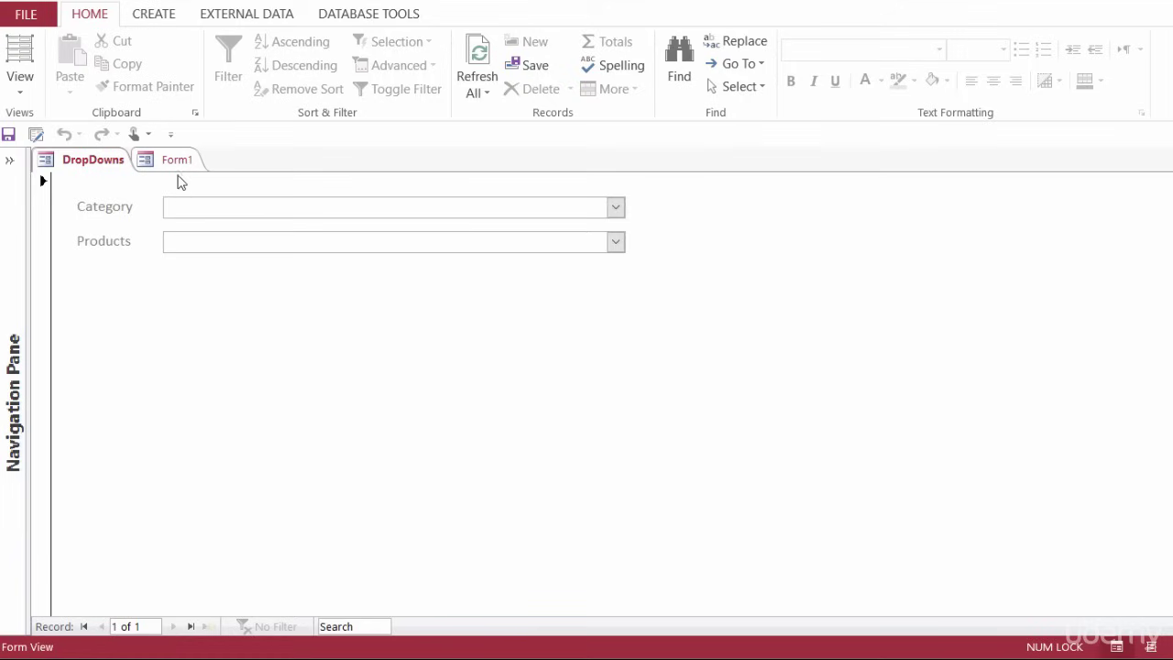
Step: On Form1, select Cereal in Combo6 and check which products Combo8 offers
click(194, 184)
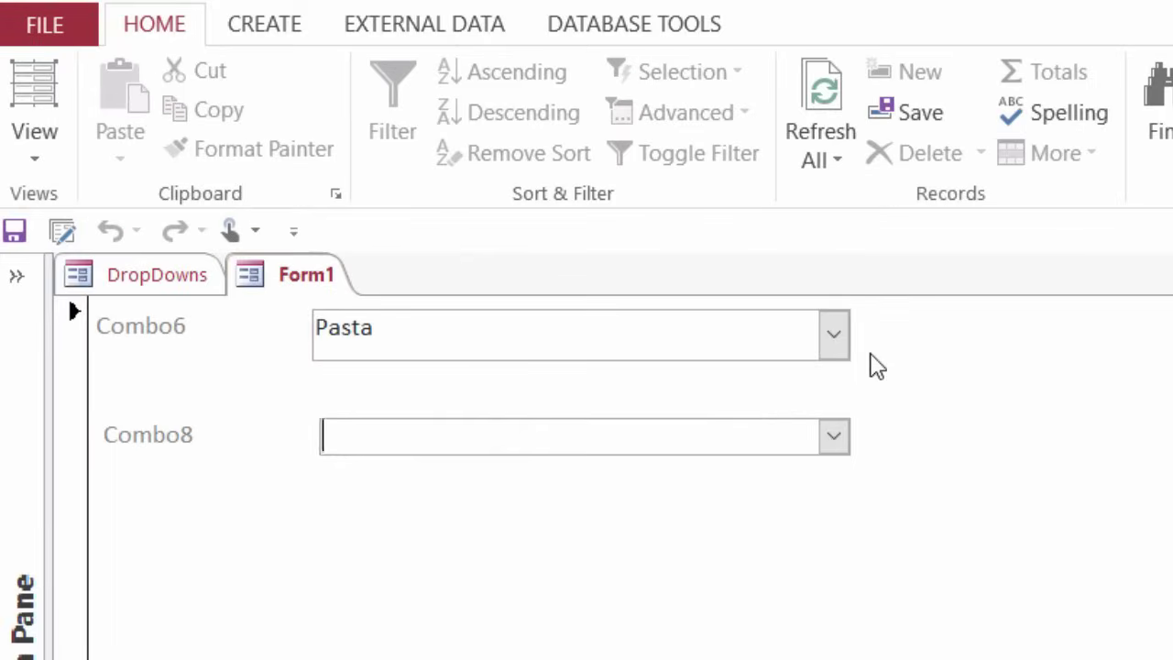
click(821, 335)
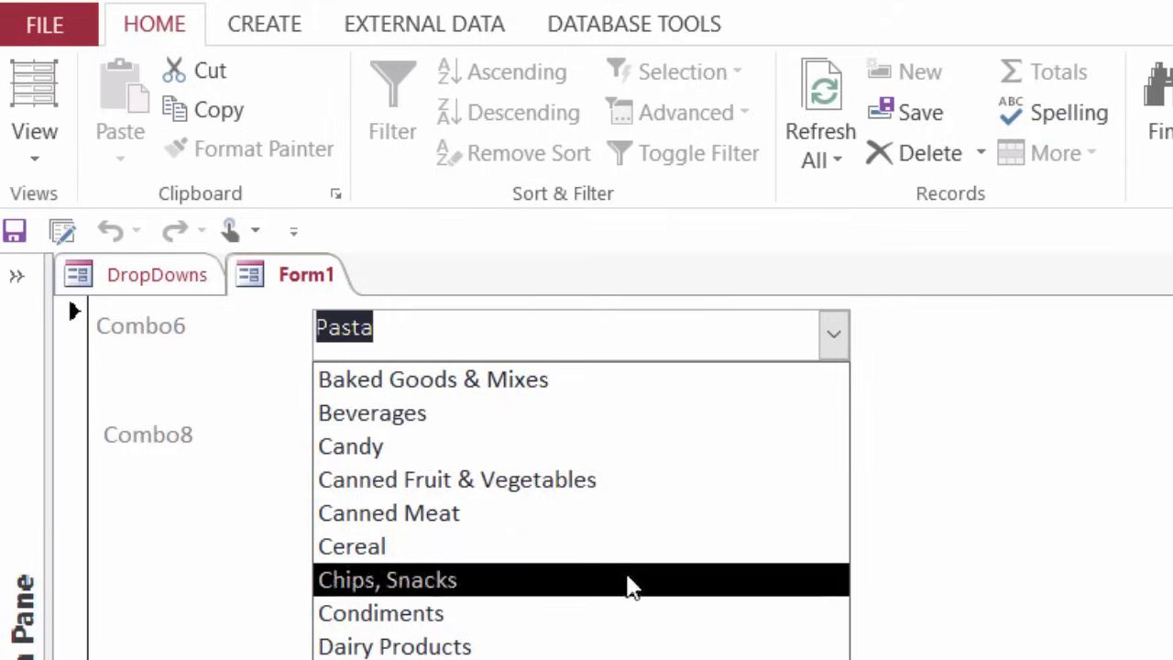
click(616, 550)
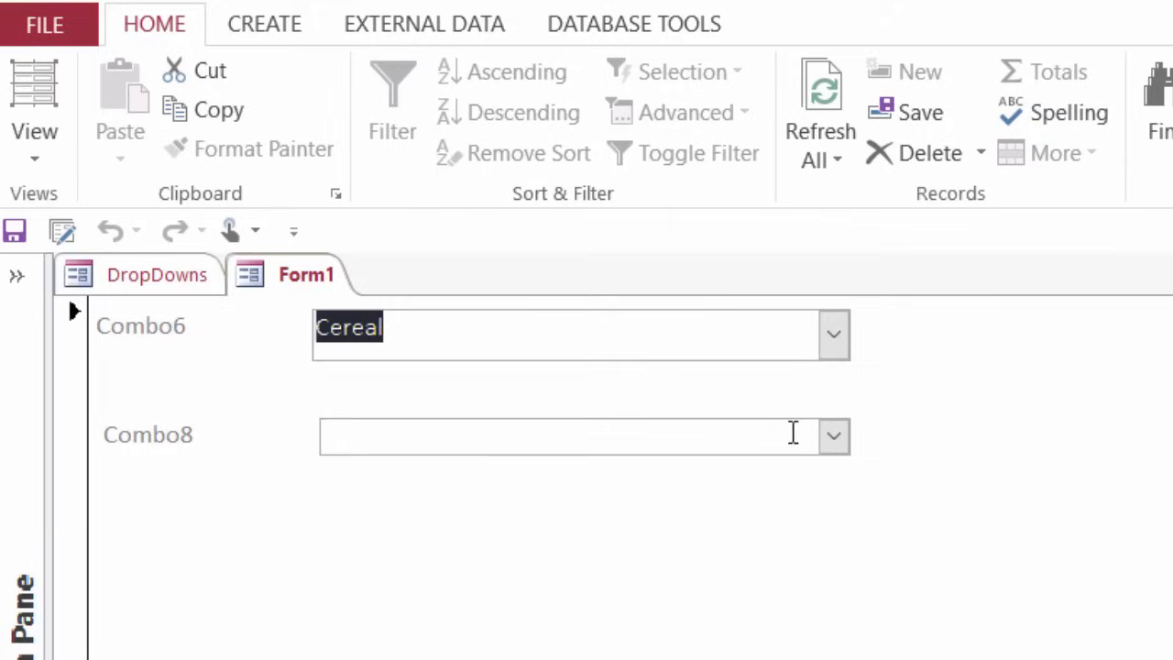
click(811, 436)
click(834, 442)
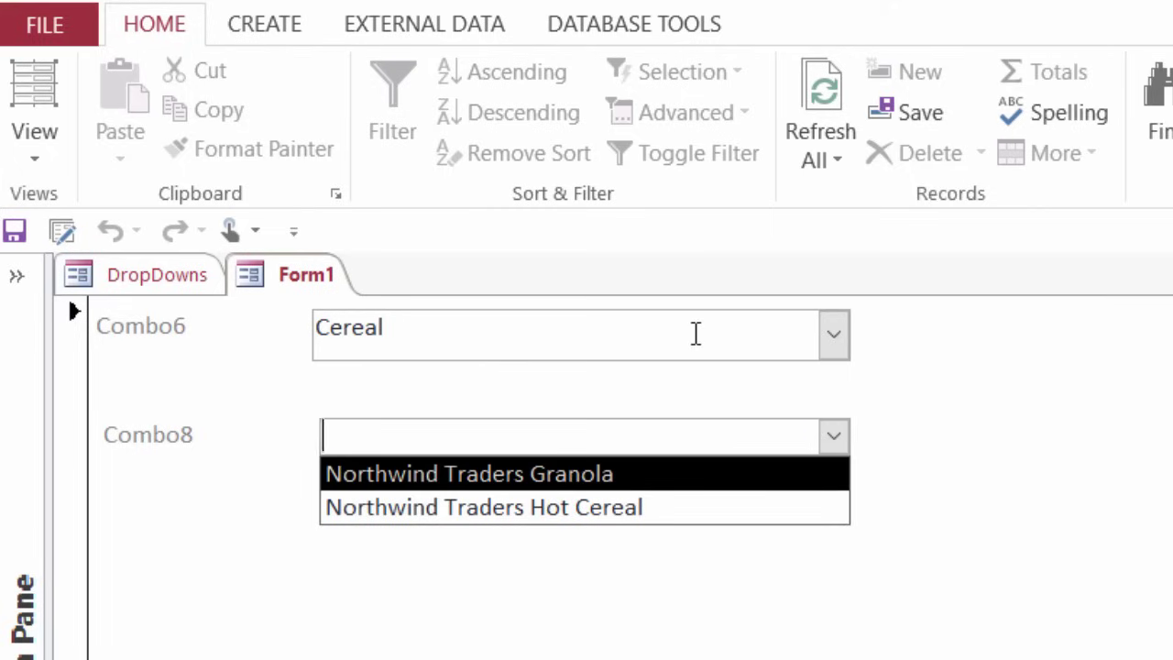
Step: Select Pasta in Combo6 and check the filtered product list in Combo8
click(834, 337)
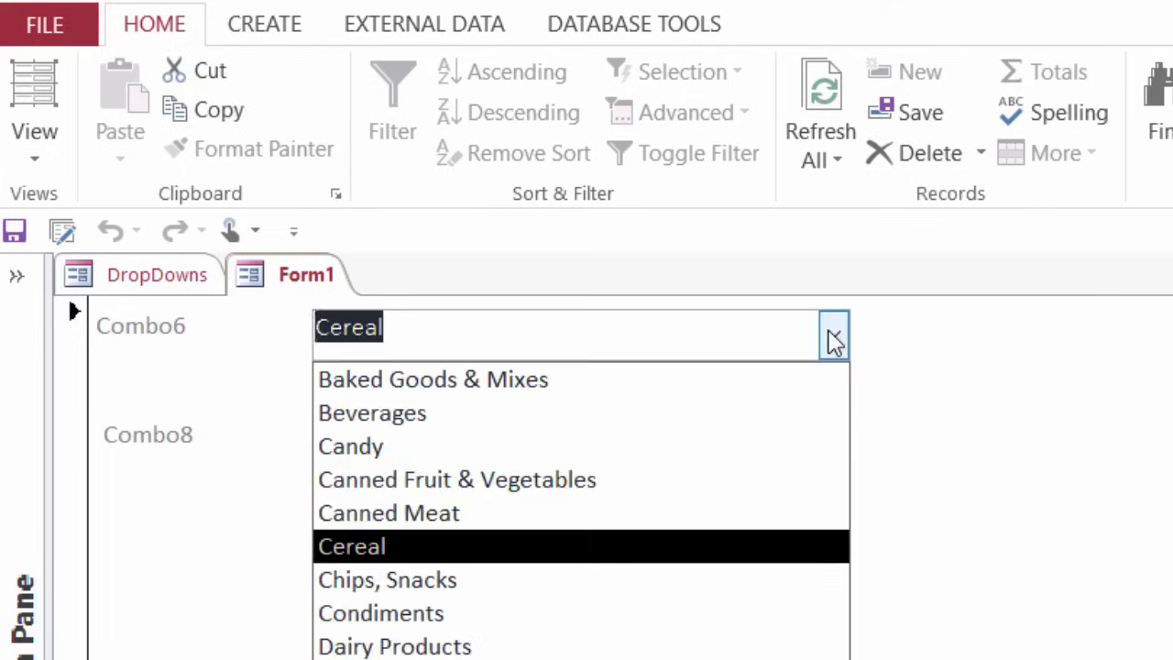
click(623, 575)
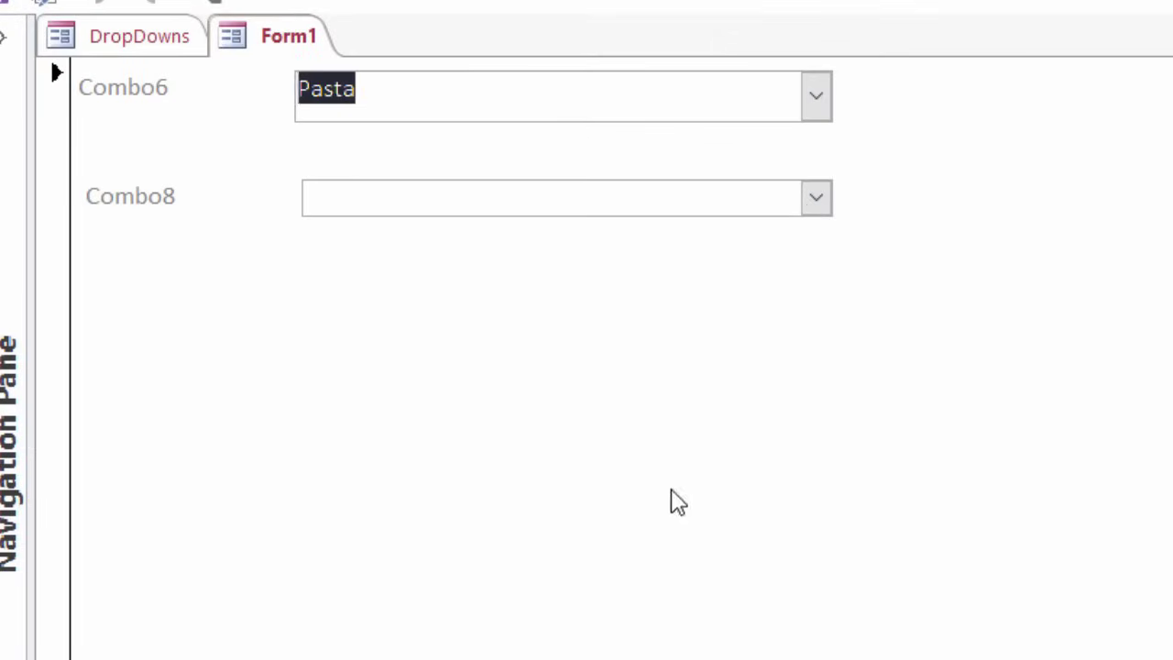
click(812, 203)
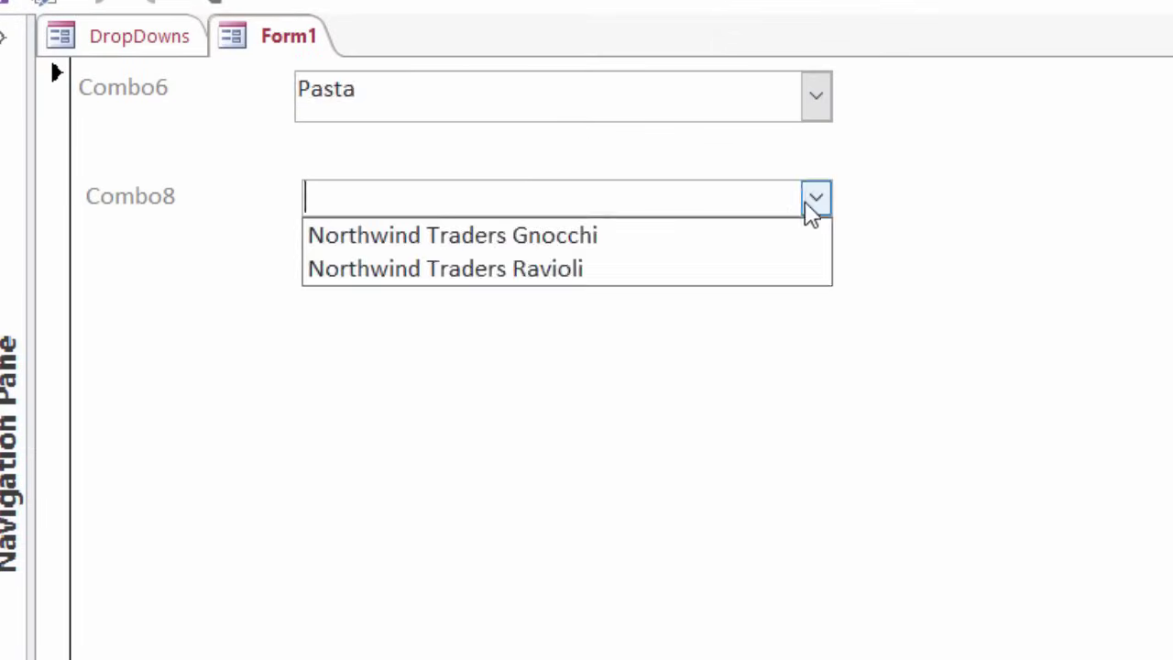
Step: Select Baked Goods & Mixes in Combo6, then inspect and close the product list in Combo8
click(819, 109)
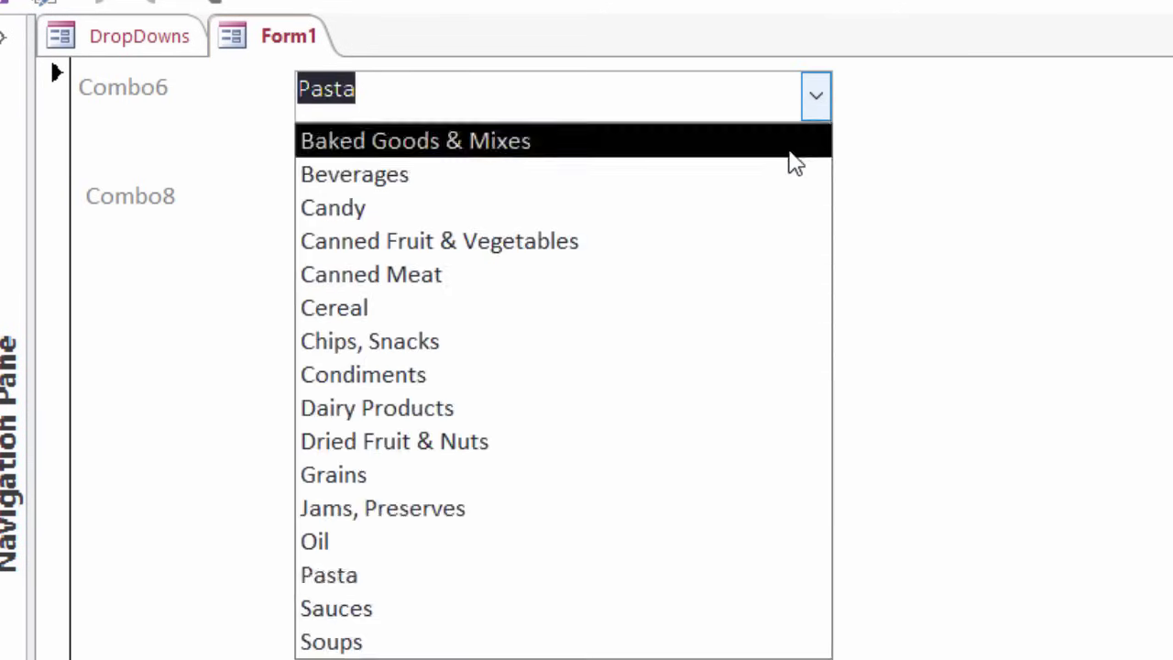
click(789, 151)
click(815, 198)
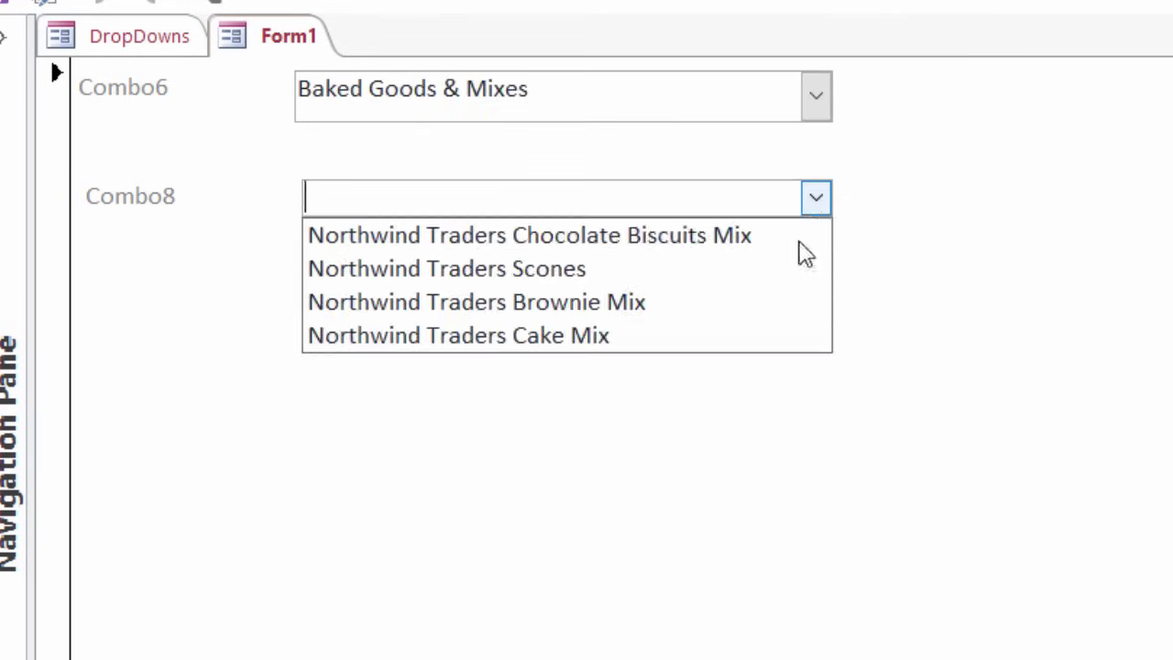
click(935, 184)
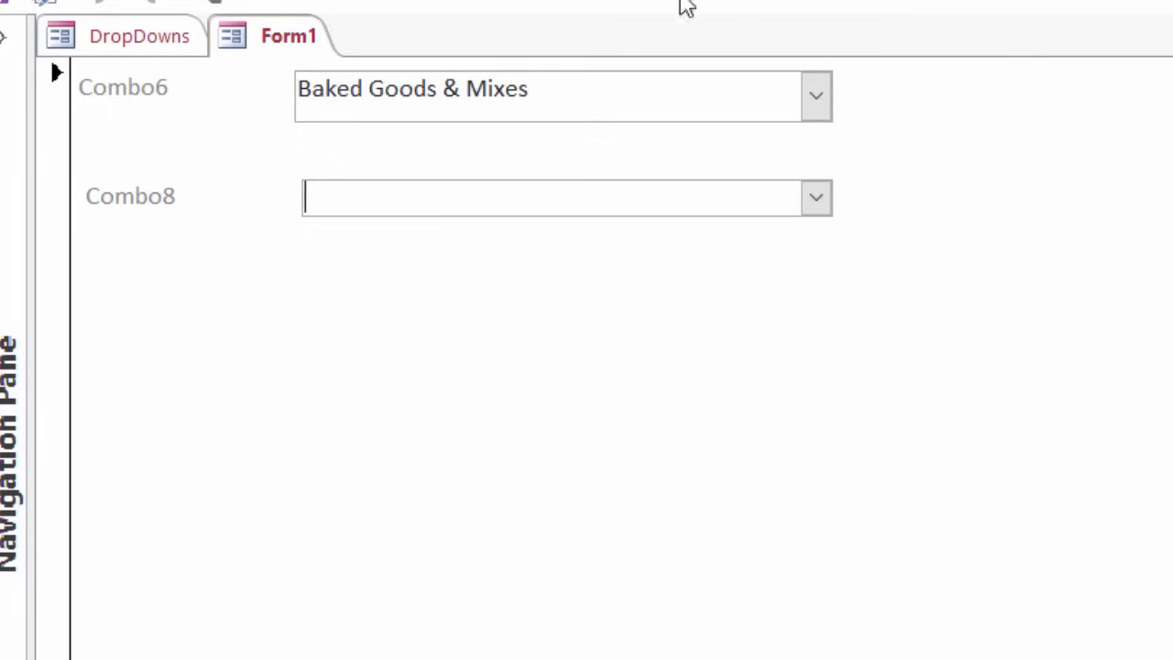
Step: Switch to the DropDowns form and check the Category and Products dropdown lists
click(184, 43)
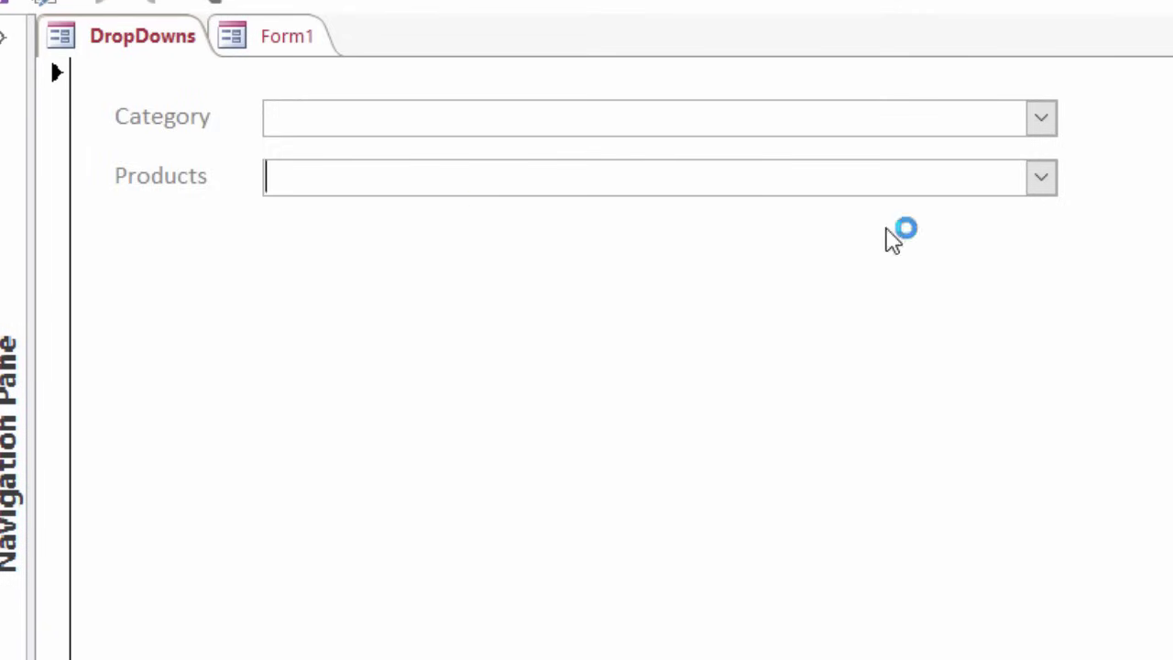
click(1054, 124)
click(1056, 128)
click(1051, 179)
click(1045, 178)
Step: Open the DropDowns form in Design View and select the Category combo box
click(23, 3)
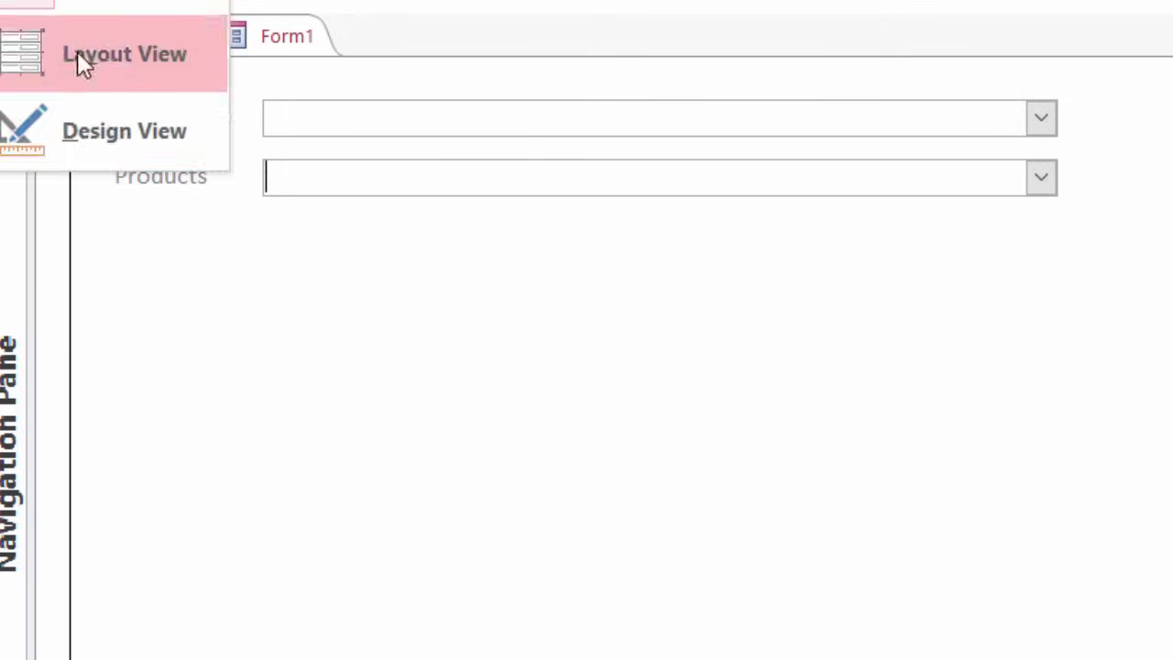
click(115, 128)
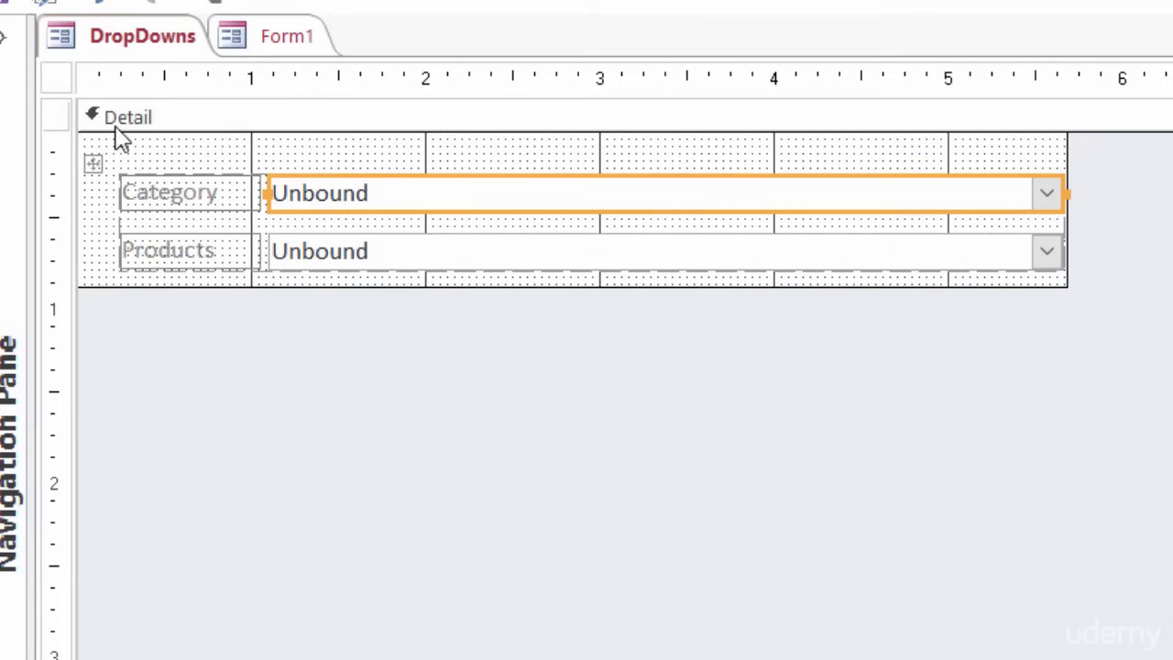
click(330, 246)
click(338, 210)
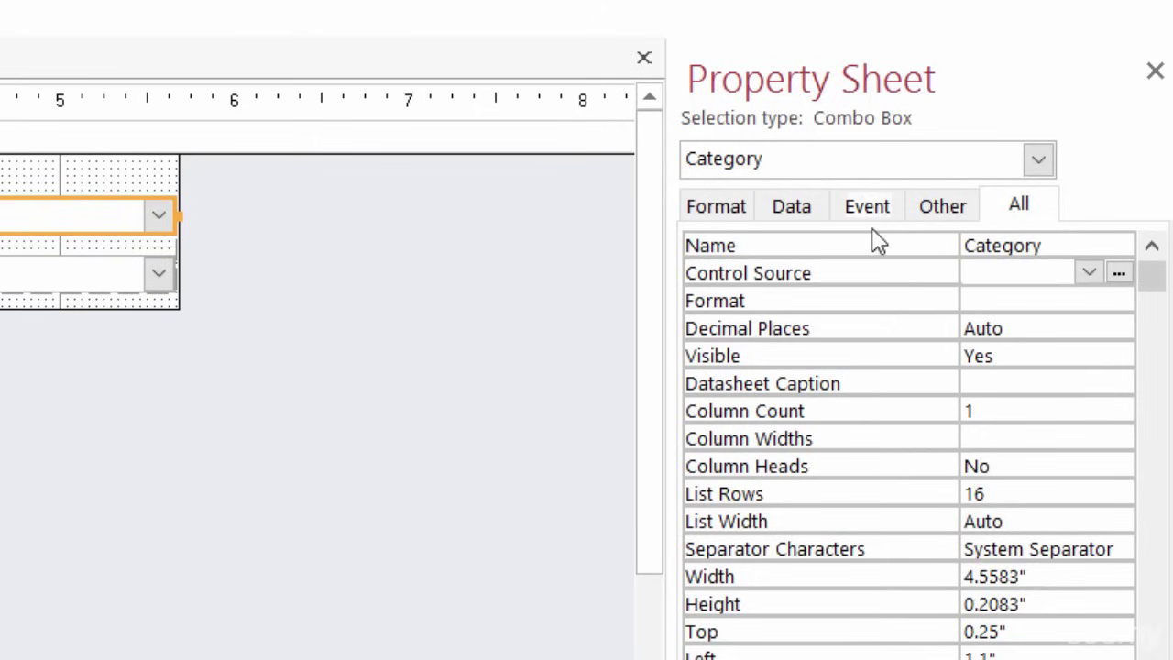
Step: Look over the Category combo box's event properties and find the Combo Box control among the available form controls
click(854, 212)
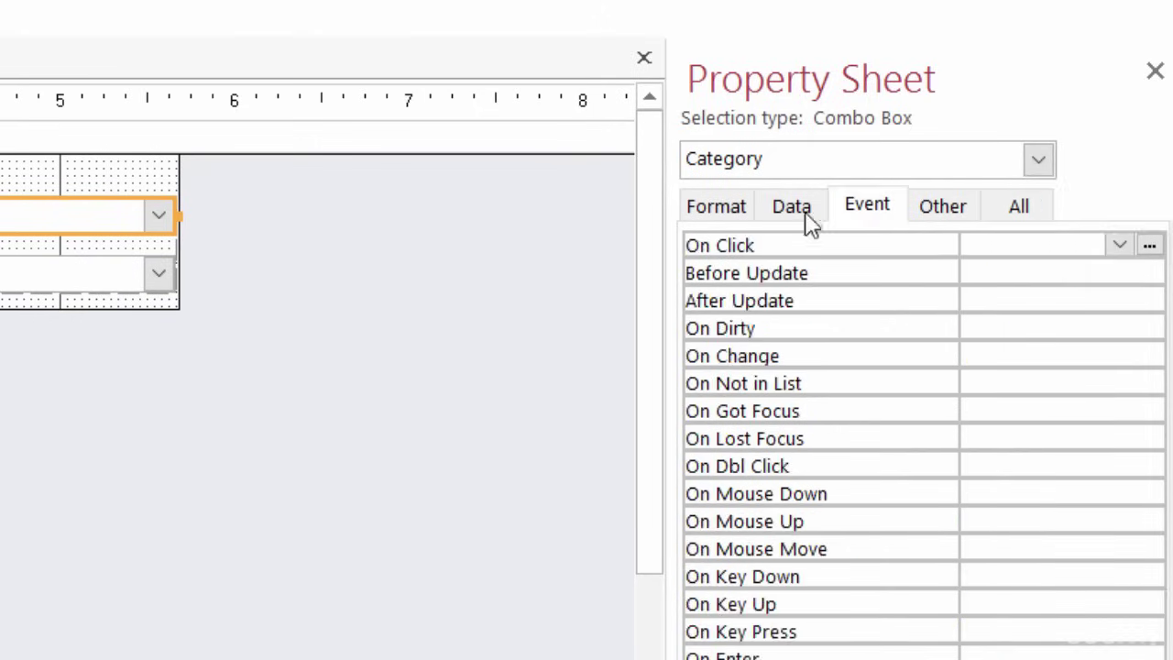
click(33, 274)
click(4, 219)
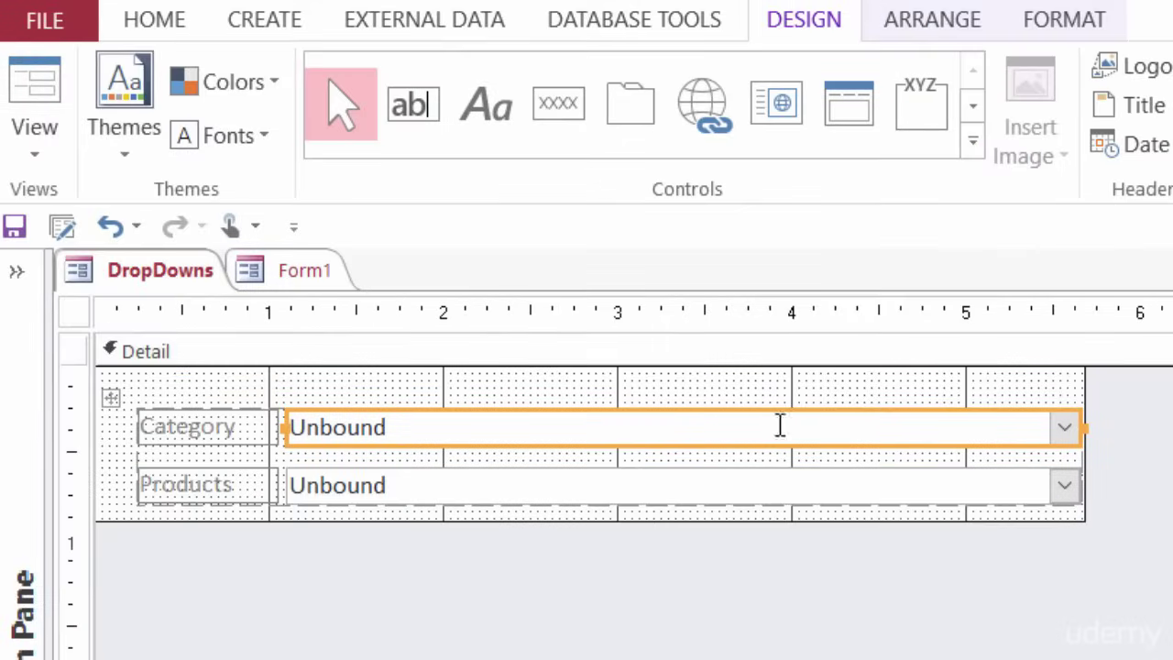
click(973, 147)
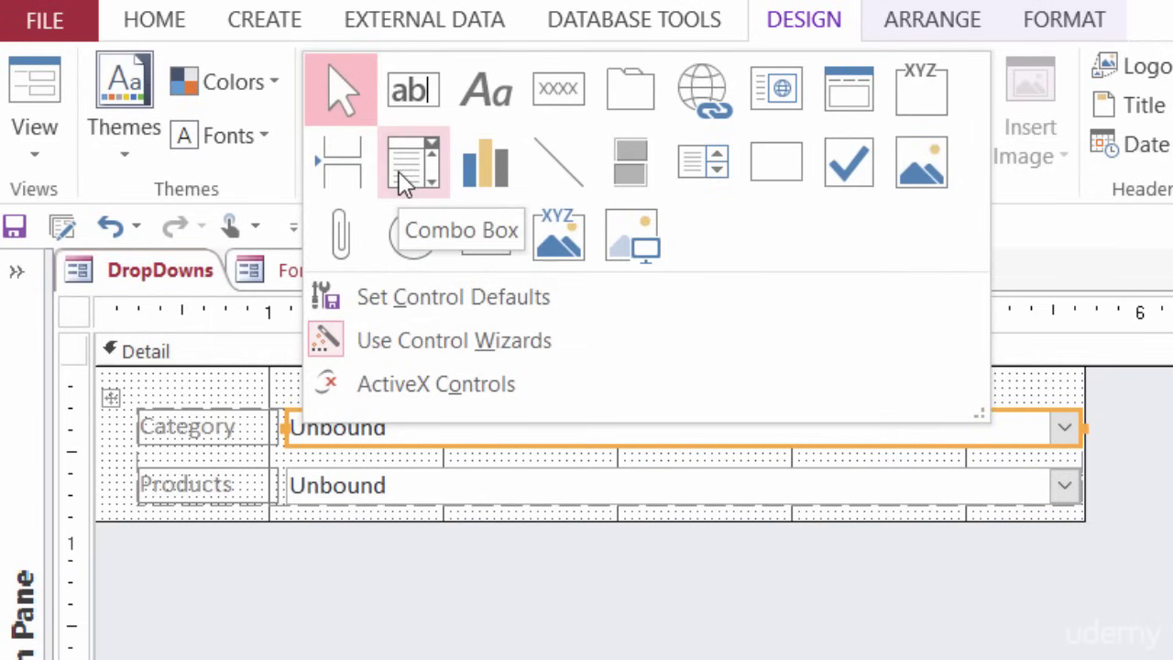
click(1050, 252)
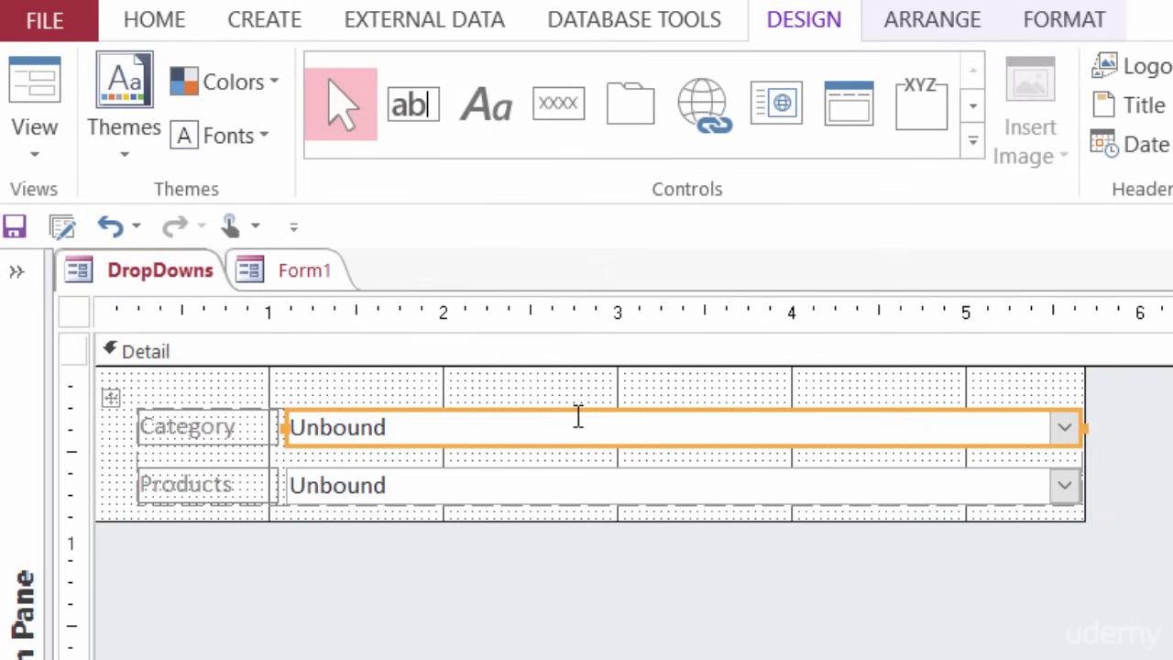
Step: Open the Query Builder for the Row Source property of the Category combo box
key(F4)
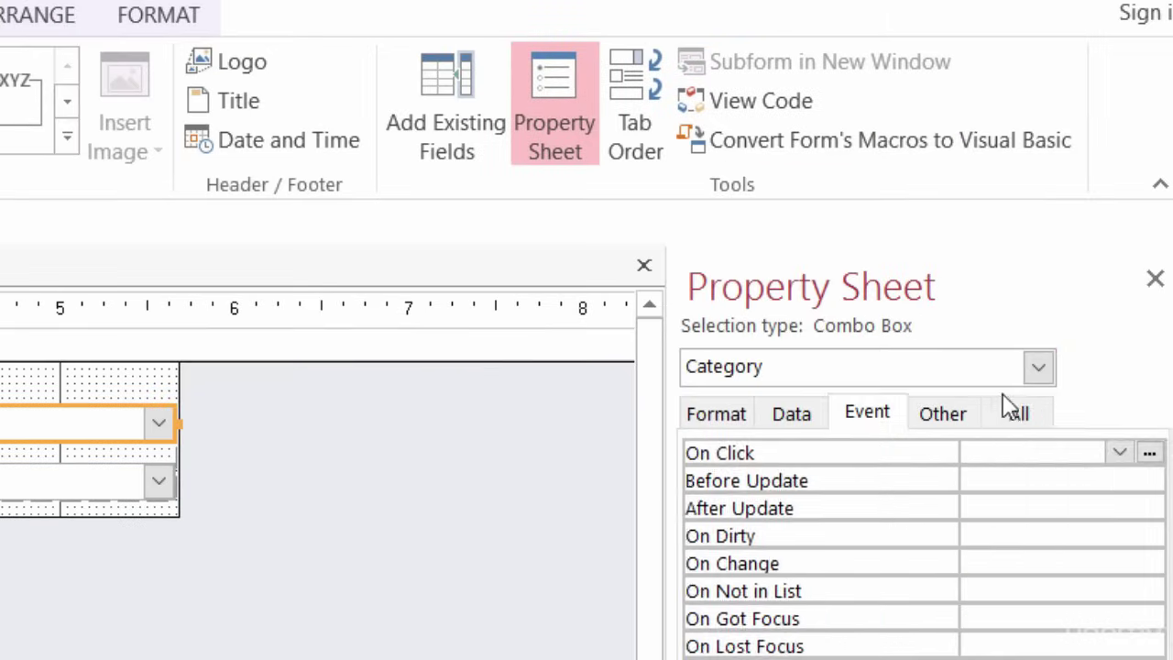
click(1017, 413)
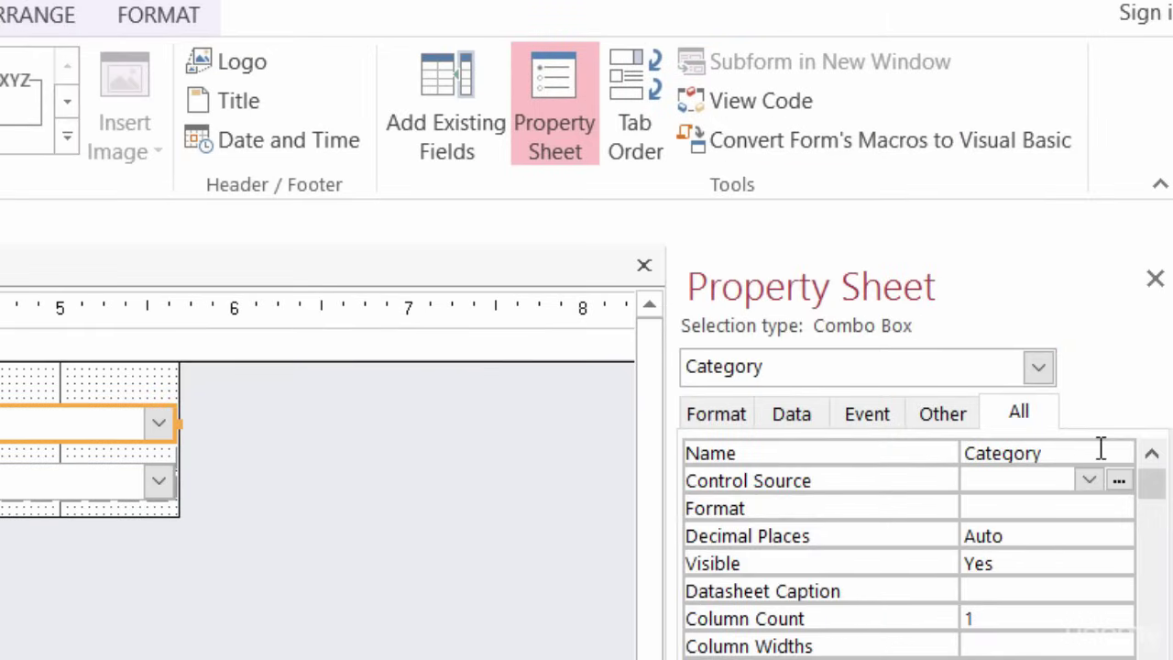
click(816, 428)
click(770, 480)
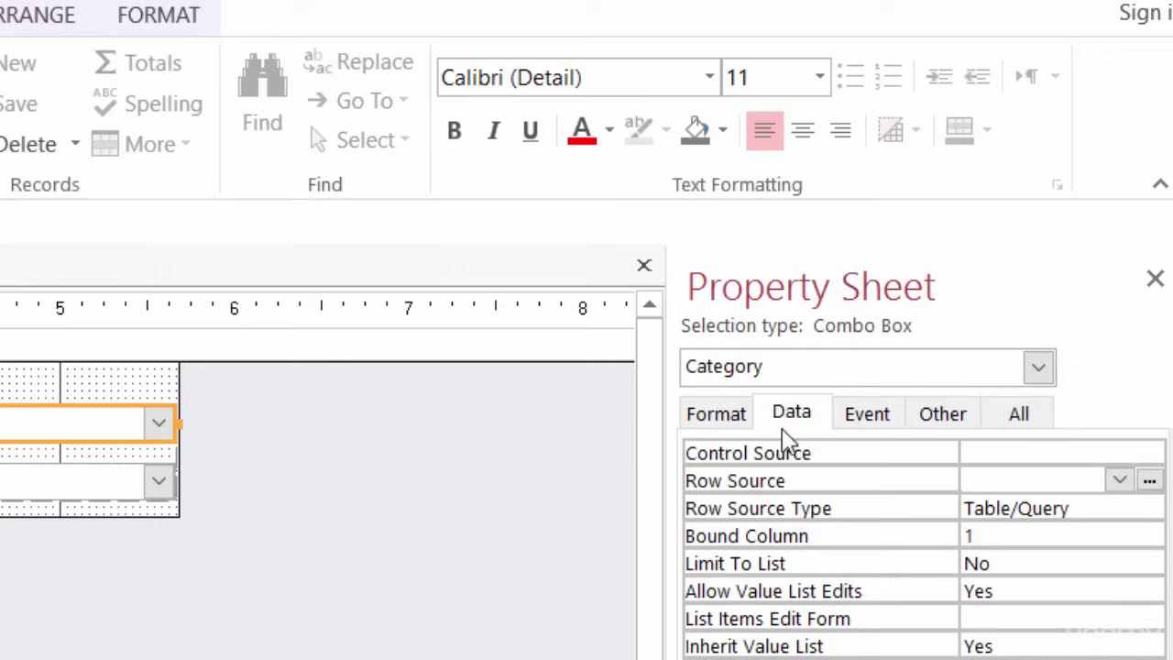
click(1149, 480)
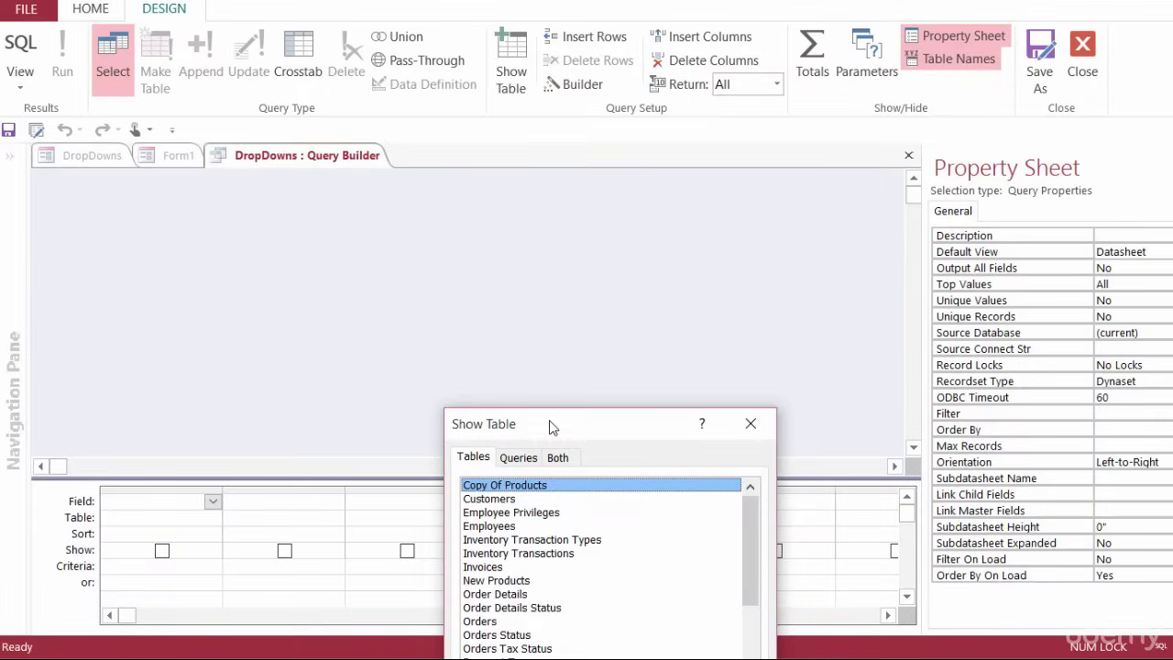
Step: Add the Products table to the row source query and close the Show Table dialog
drag(549, 423, 538, 236)
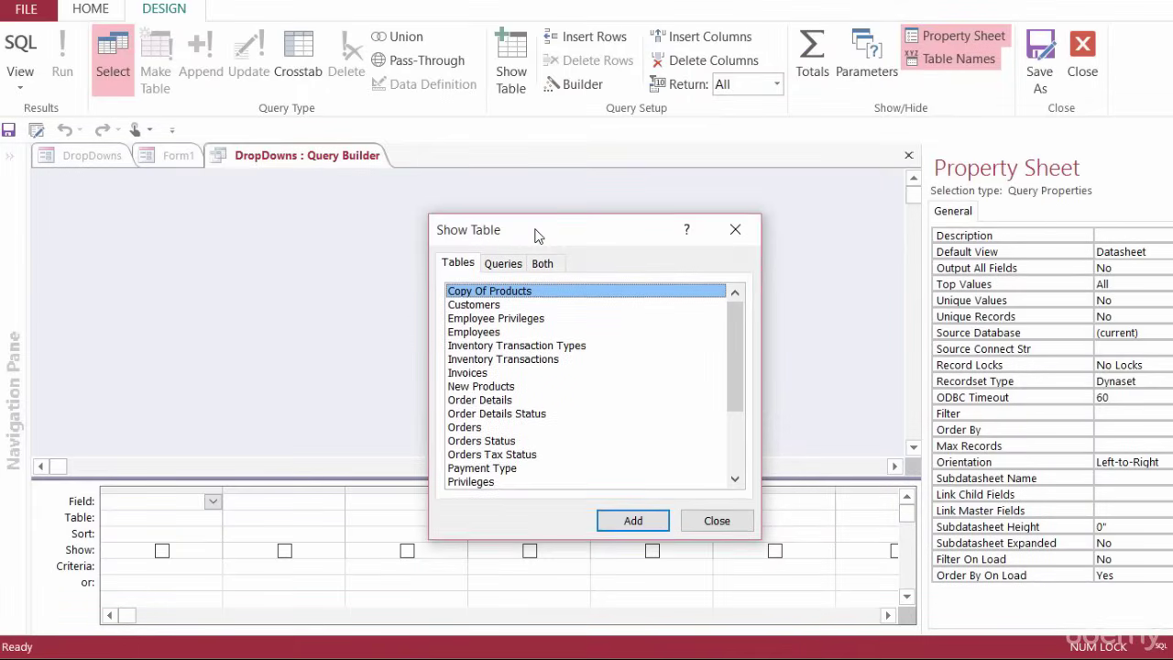
click(736, 418)
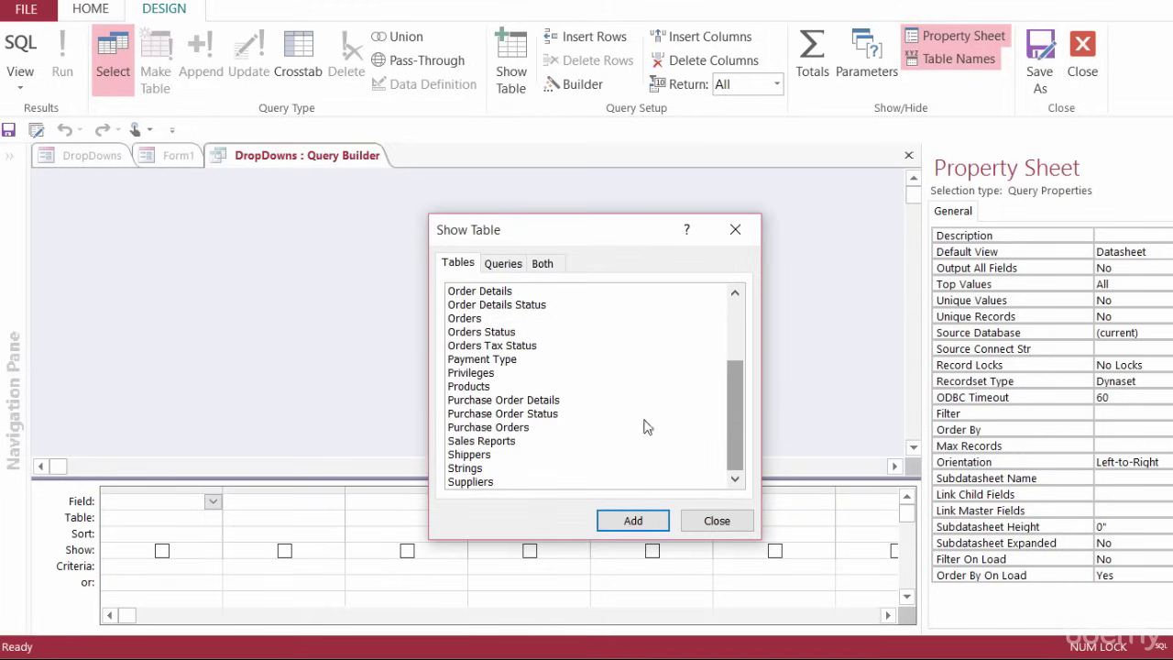
double_click(501, 389)
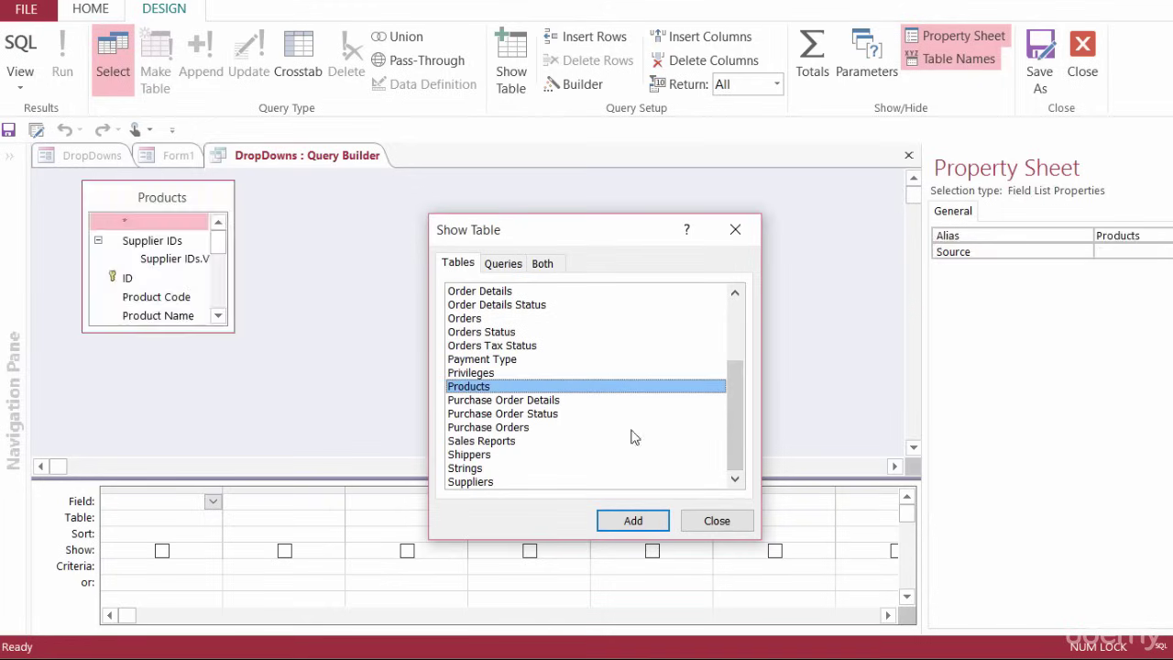
click(730, 522)
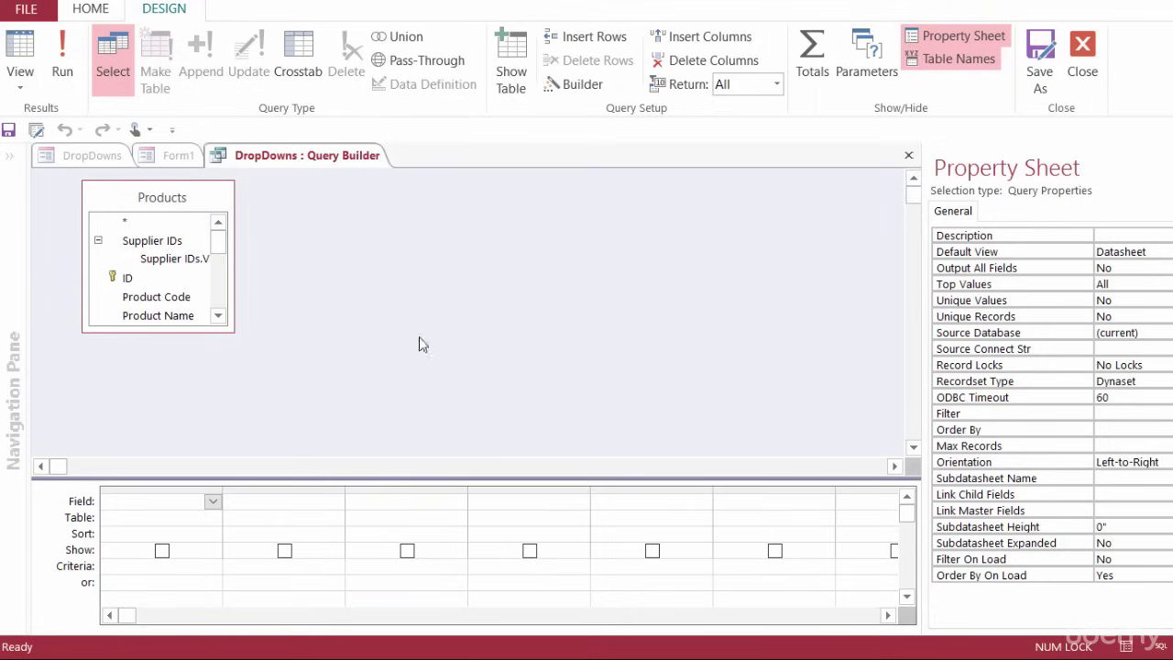
Step: Add the Category field from Products to the query, run it to preview the records, and return to Design View
scroll(225, 288, down, 2)
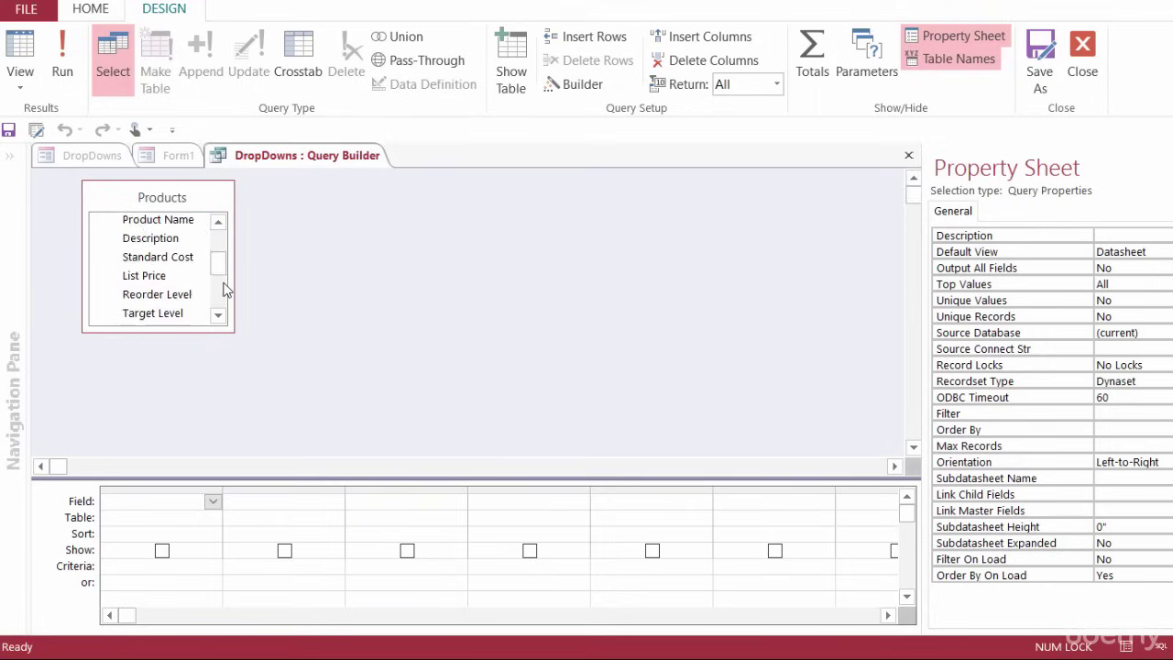
scroll(226, 289, down, 2)
double_click(189, 294)
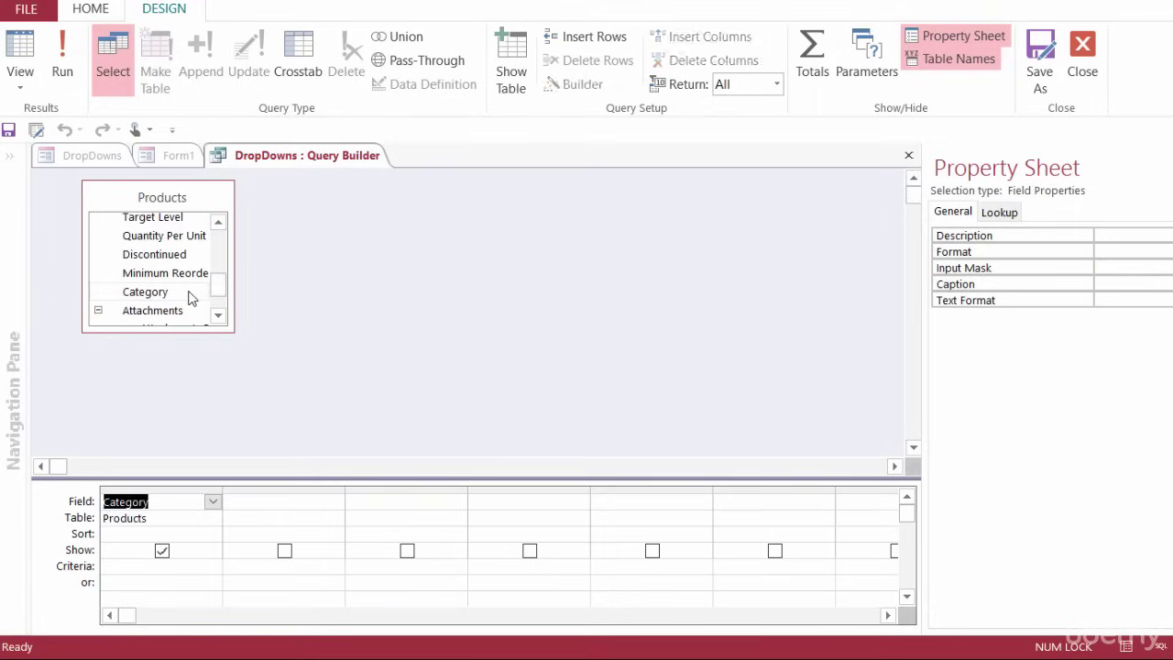
click(69, 61)
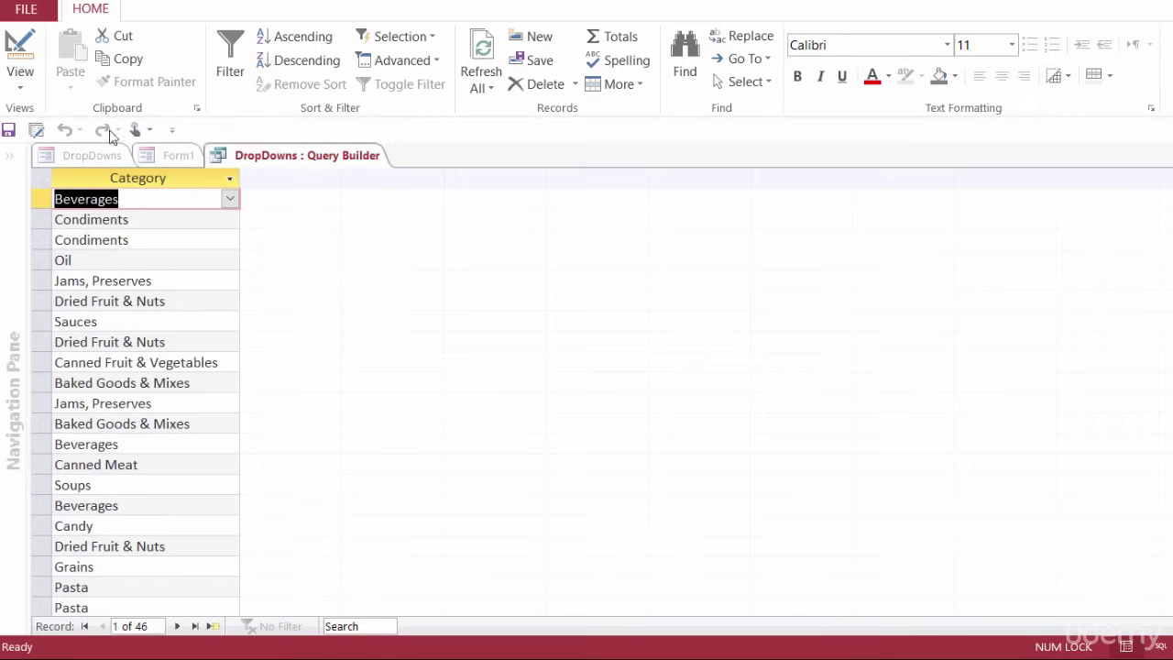
click(22, 51)
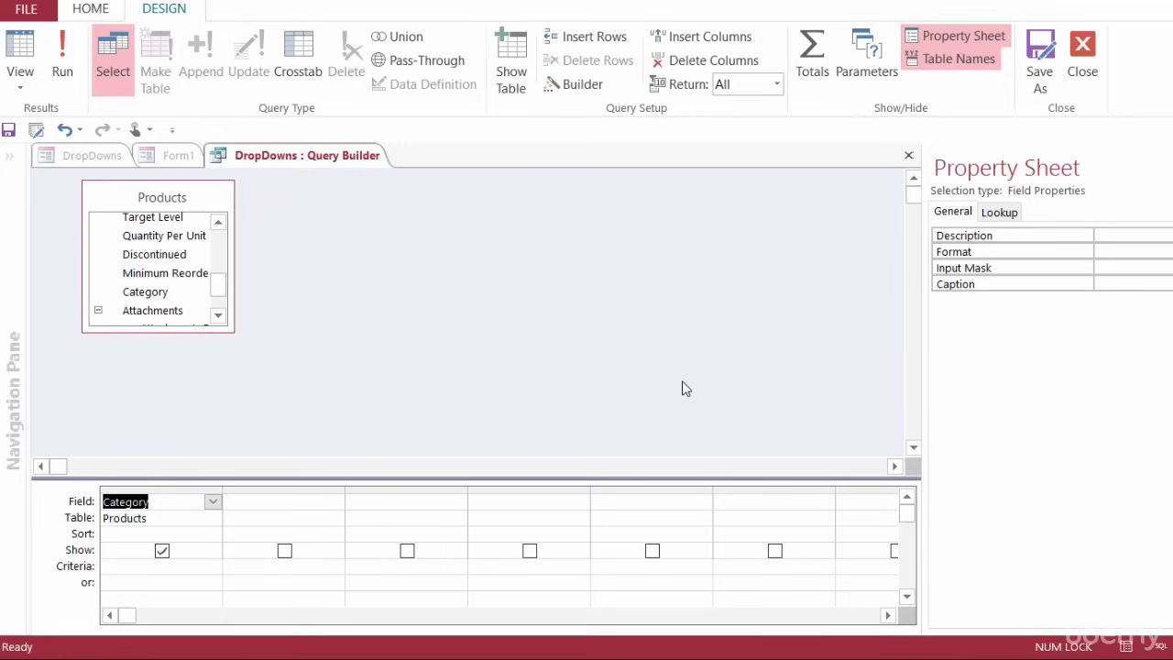
Step: Set the query's Unique Values property to Yes and save the query
click(656, 320)
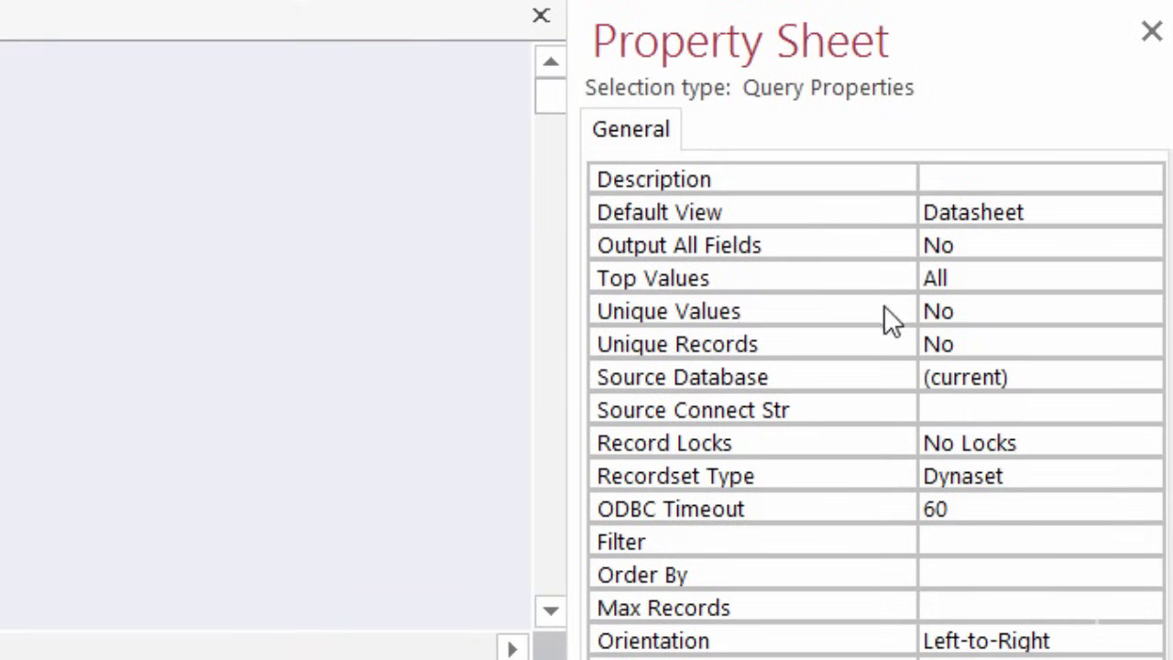
click(967, 311)
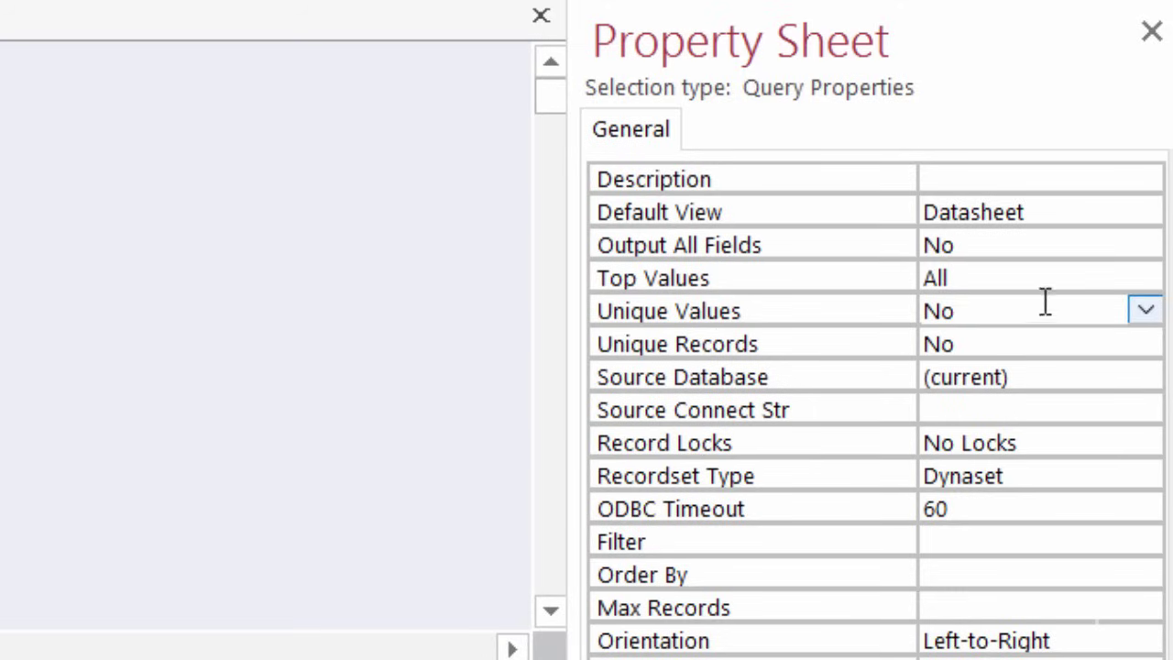
click(1146, 310)
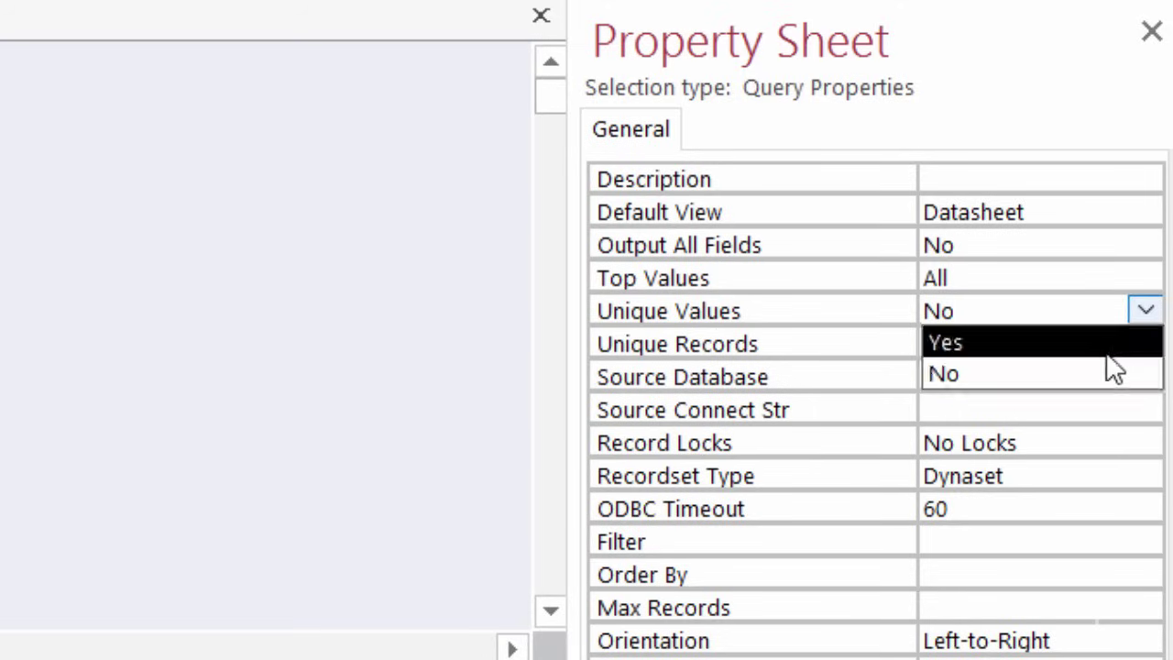
click(1109, 353)
click(1106, 352)
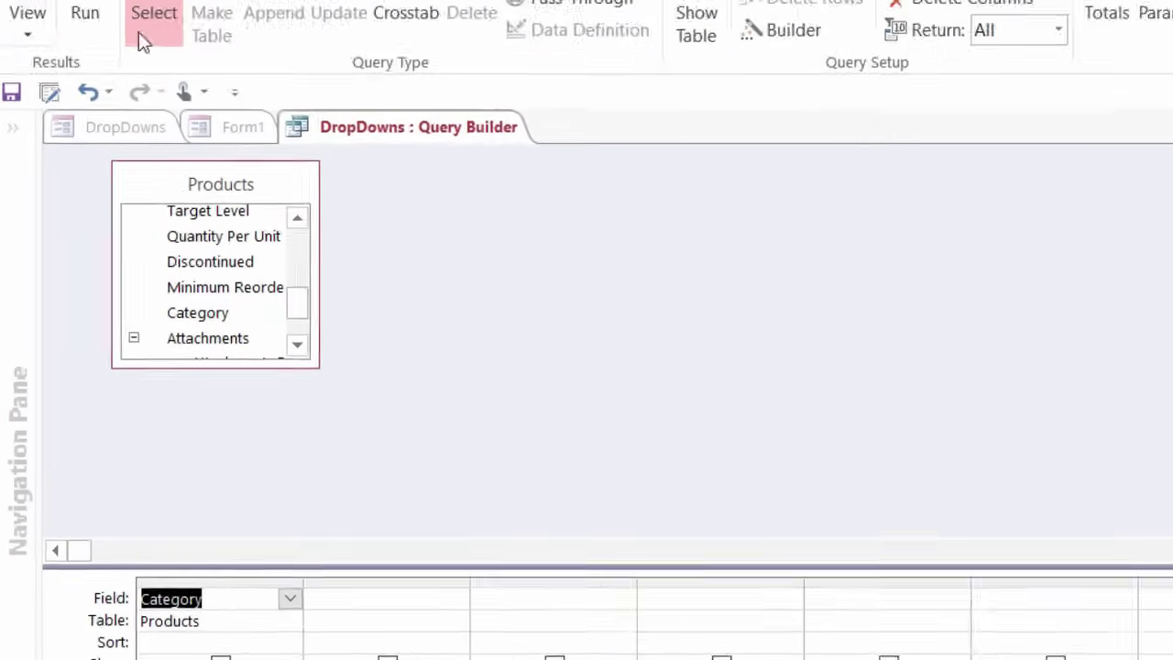
key(ctrl+s)
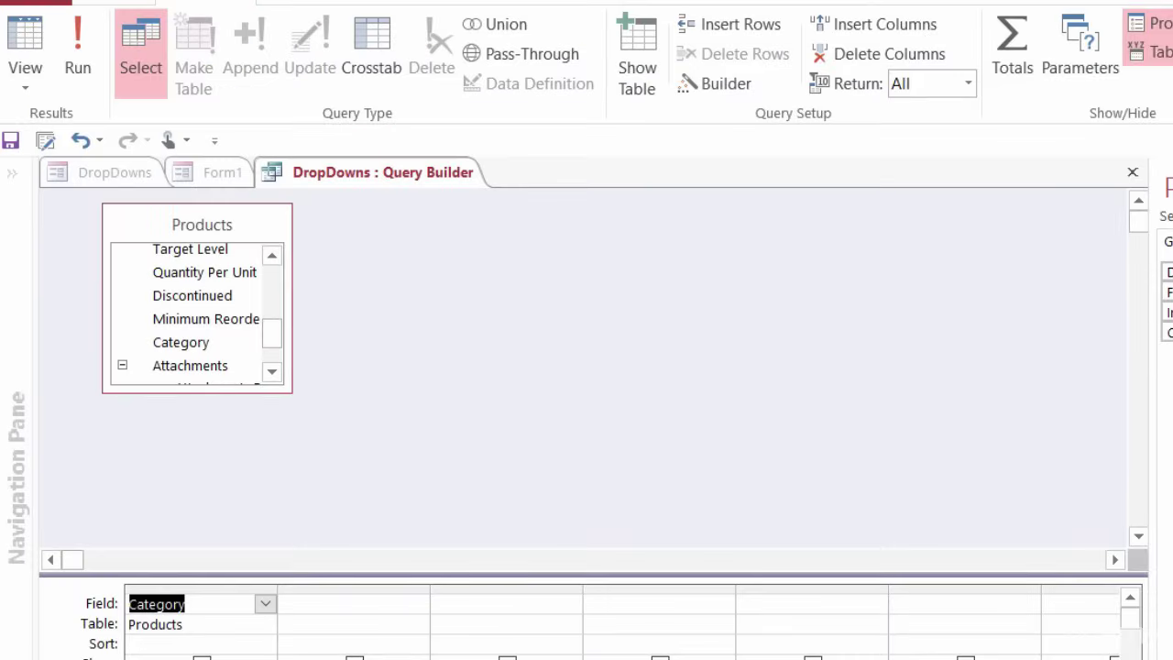
Step: Close the Query Builder and check the entries of the Category dropdown in Form View
key(ctrl+F4)
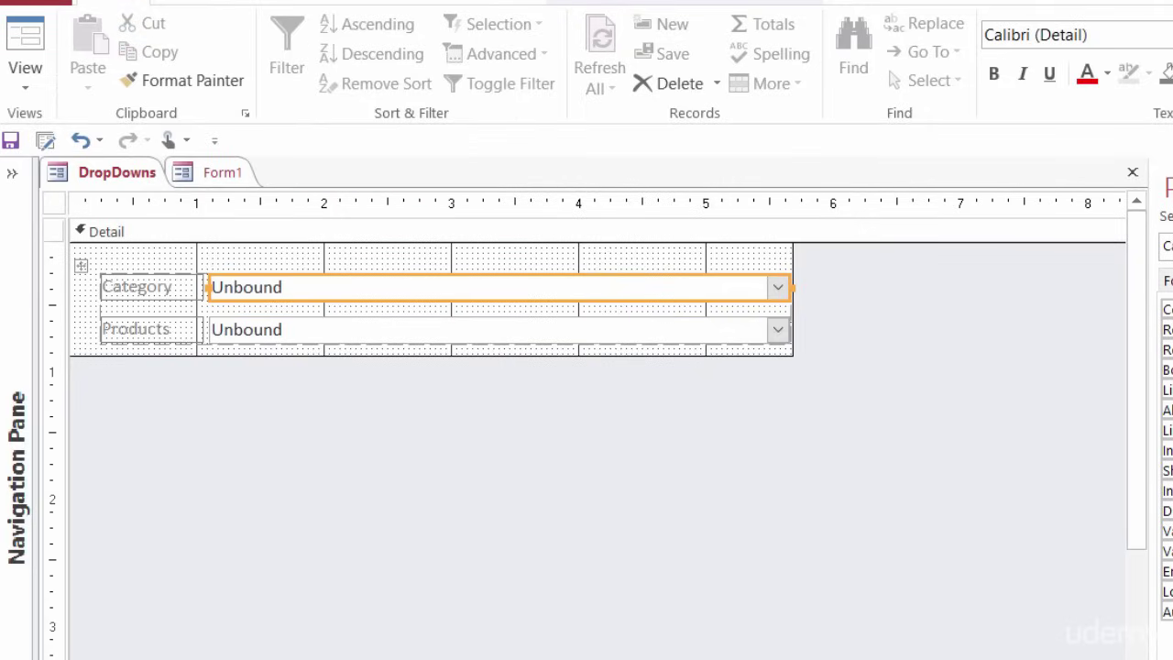
click(43, 57)
click(774, 232)
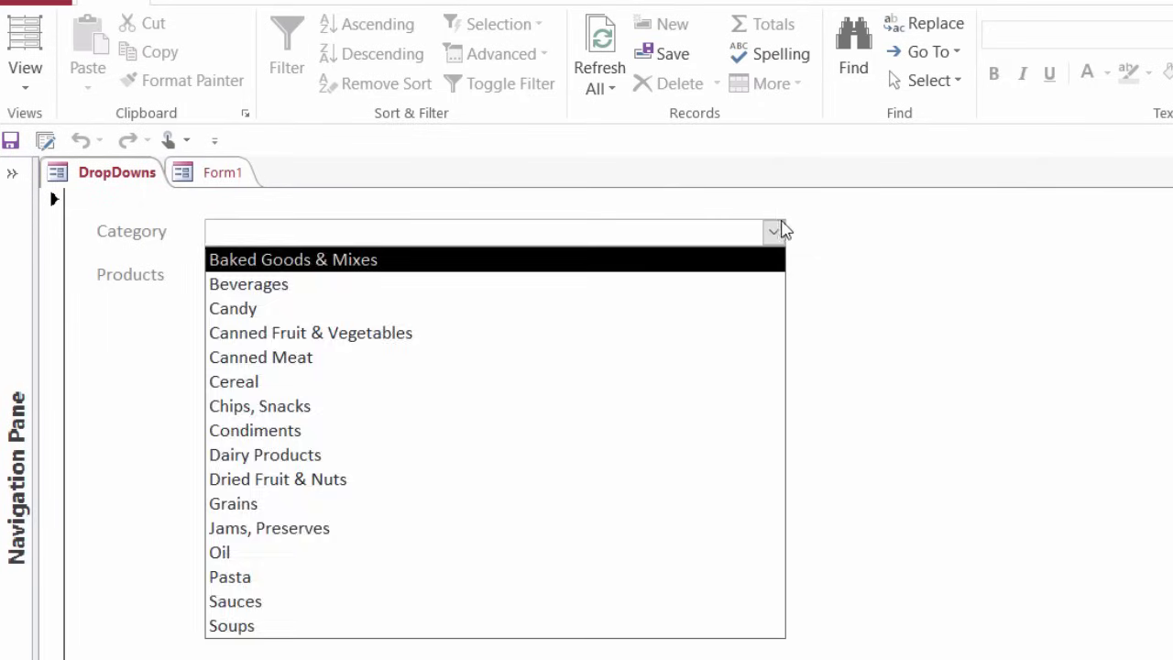
click(775, 233)
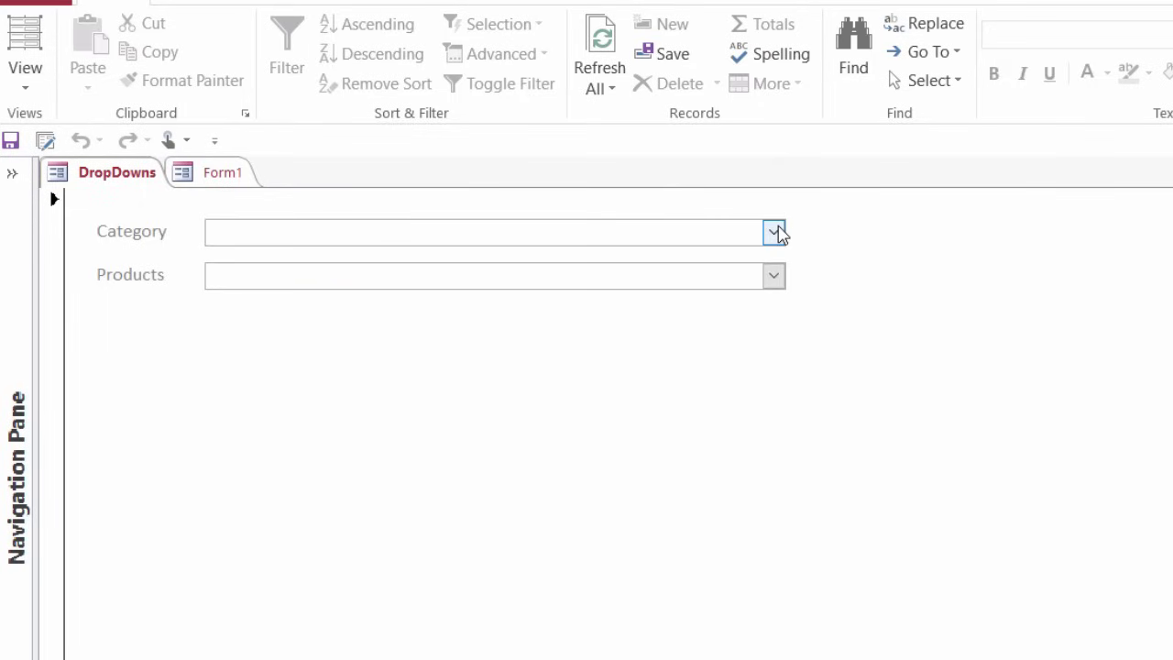
click(775, 232)
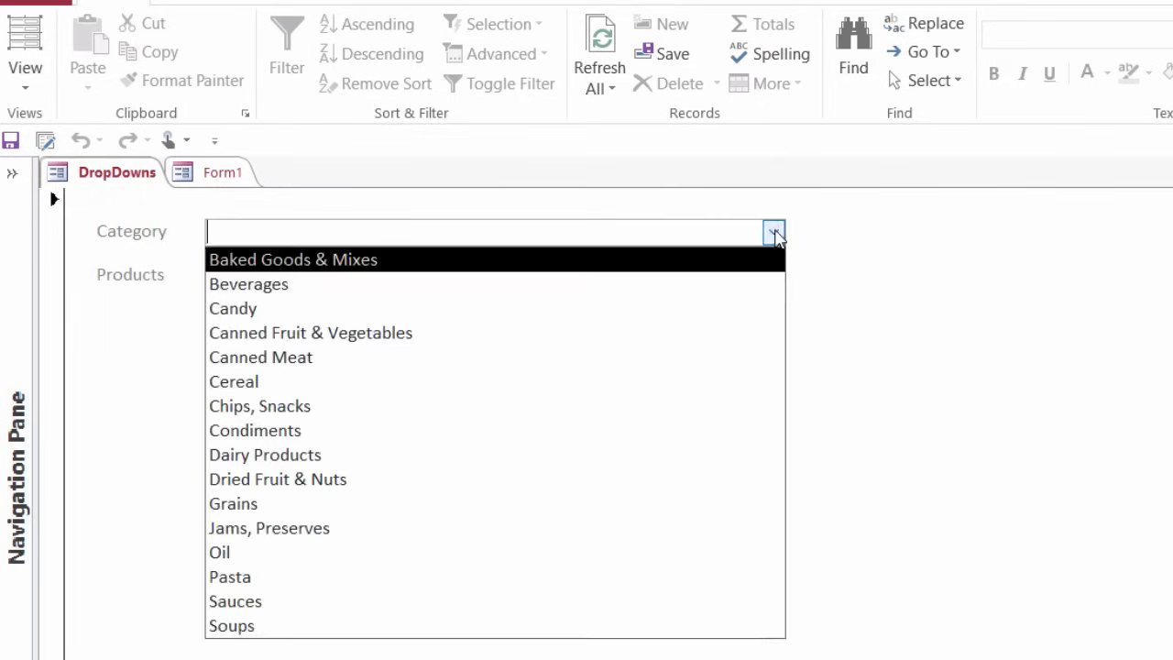
Step: Select Beverages as the category and check the Products dropdown list
click(738, 284)
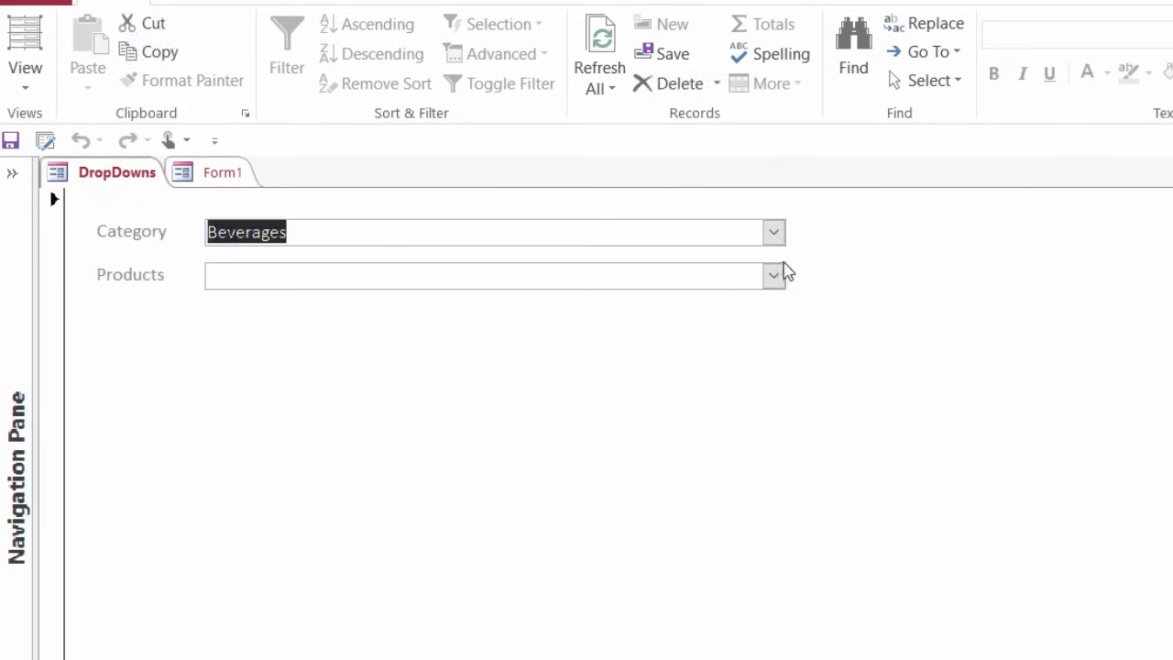
click(775, 276)
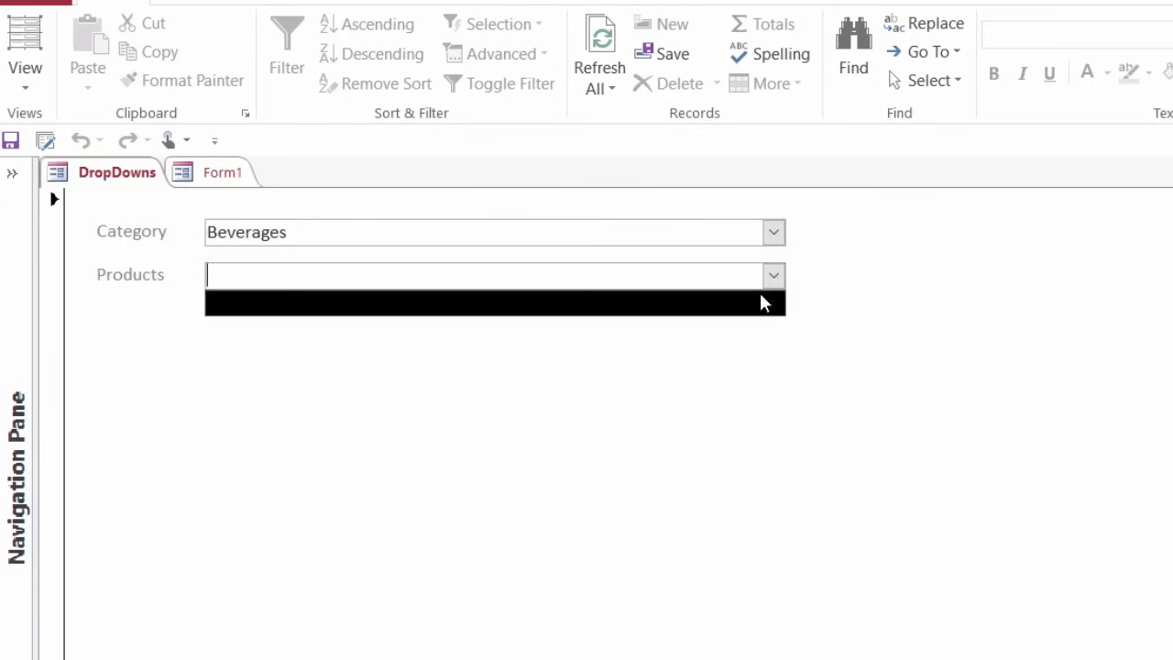
click(770, 284)
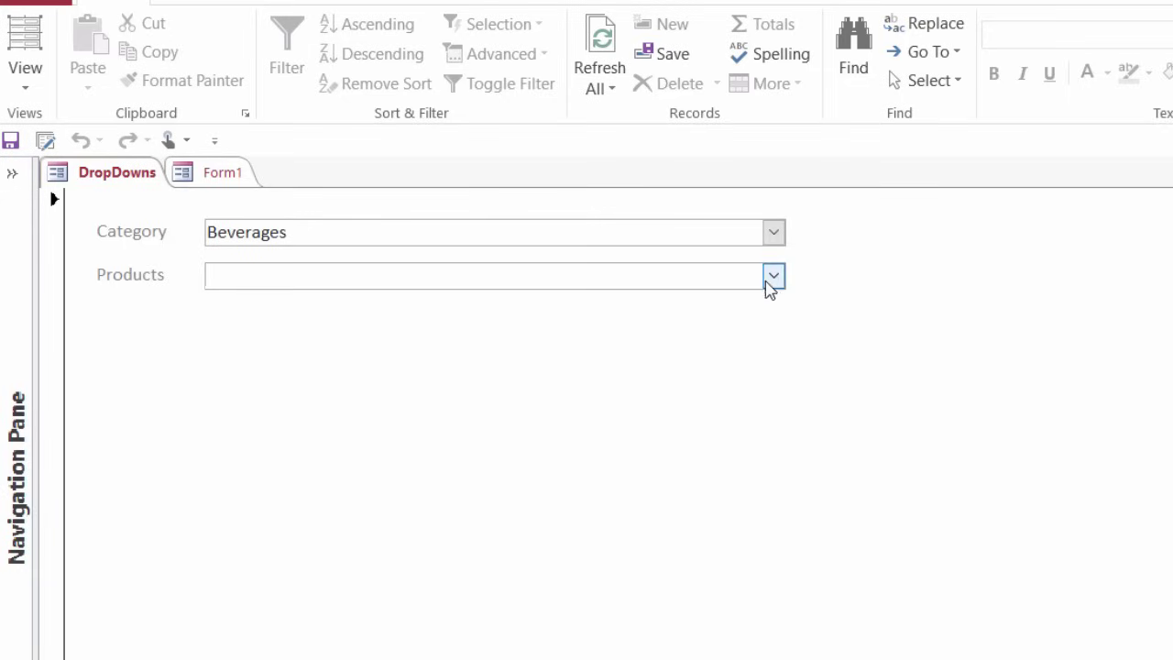
Step: Return the form to Design View and open the Query Builder for the Products combo box's Row Source
click(30, 85)
click(61, 246)
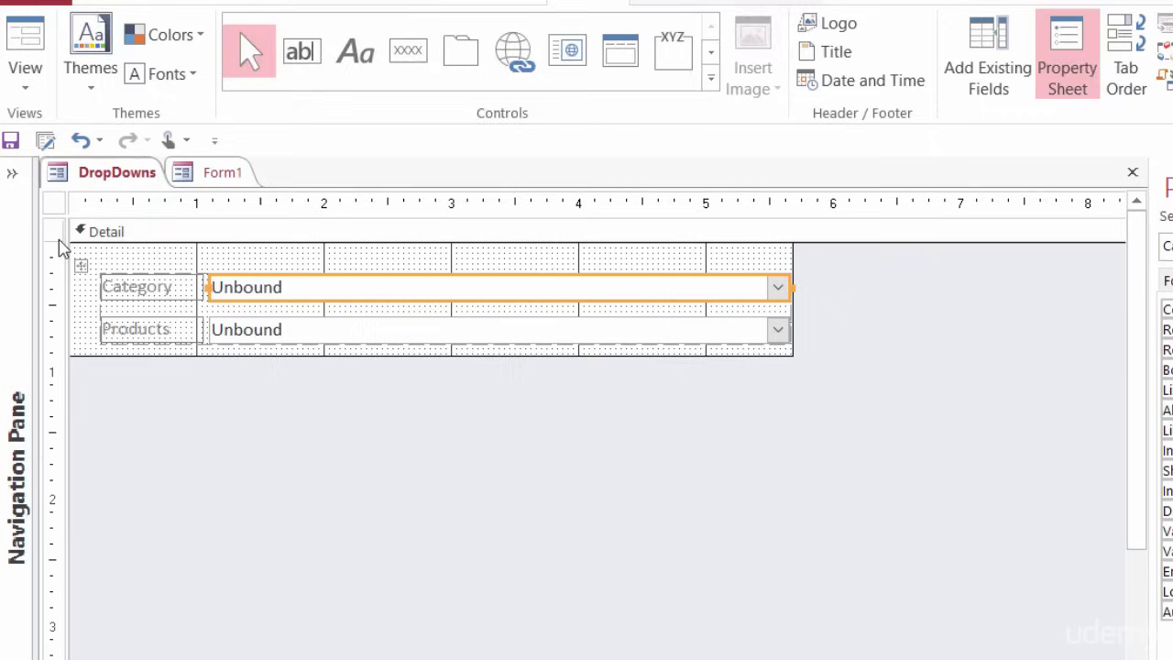
click(295, 336)
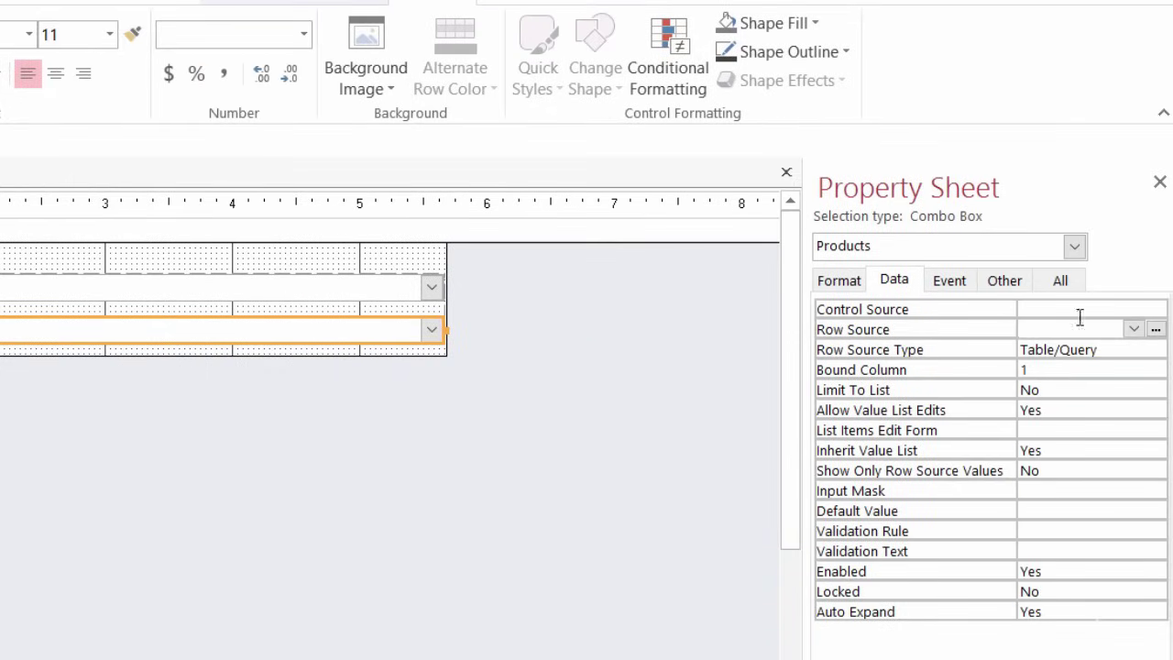
click(1156, 328)
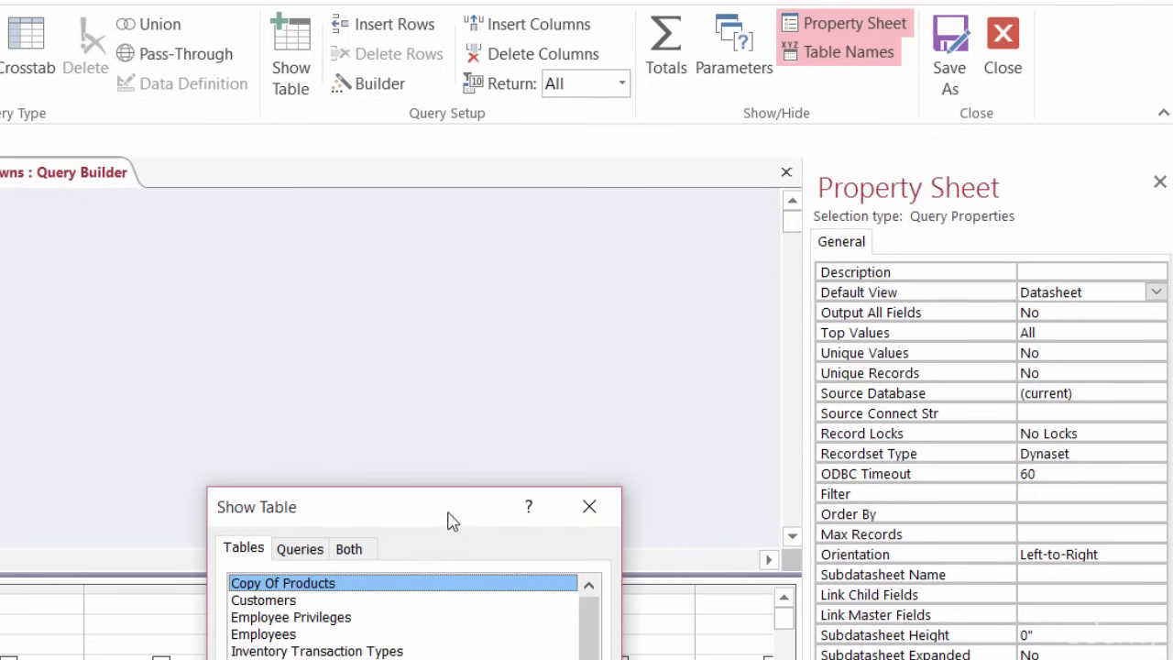
Step: Add the Products table to the Products combo box's row source query and close the Show Table dialog
drag(449, 520, 375, 270)
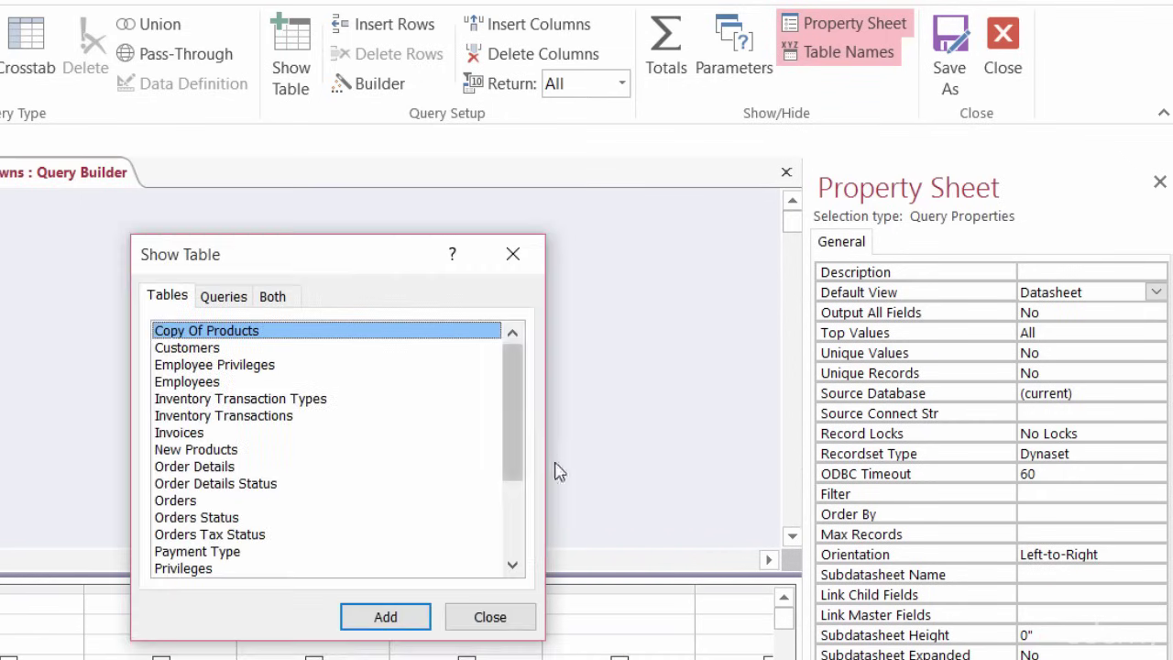
click(516, 511)
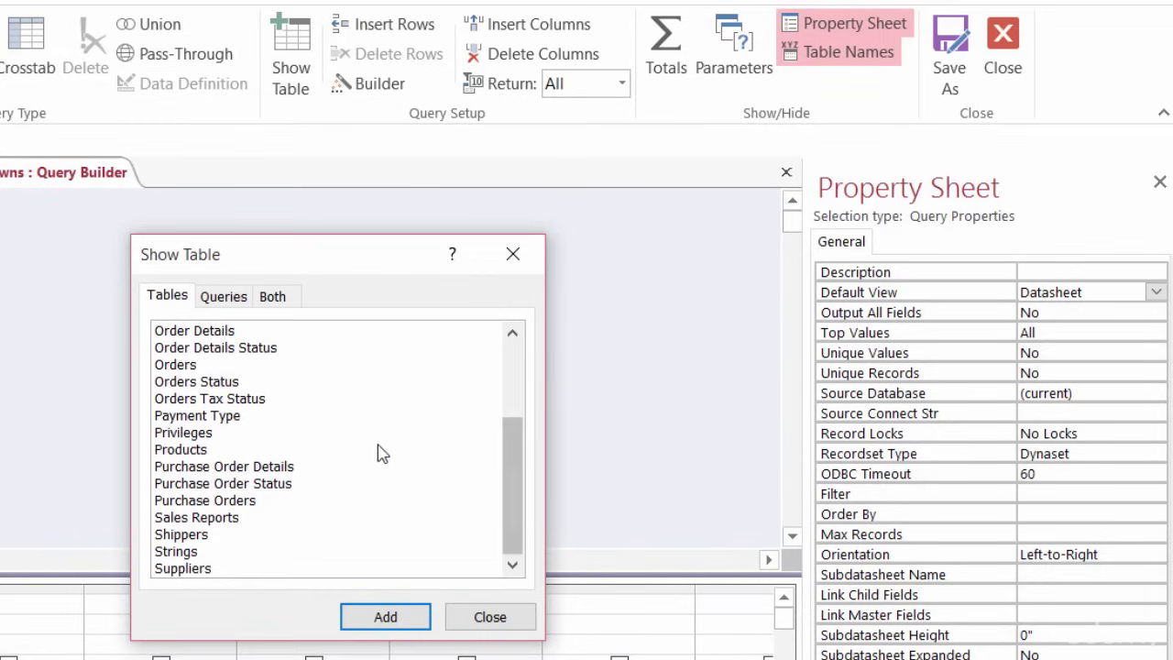
click(204, 451)
double_click(204, 451)
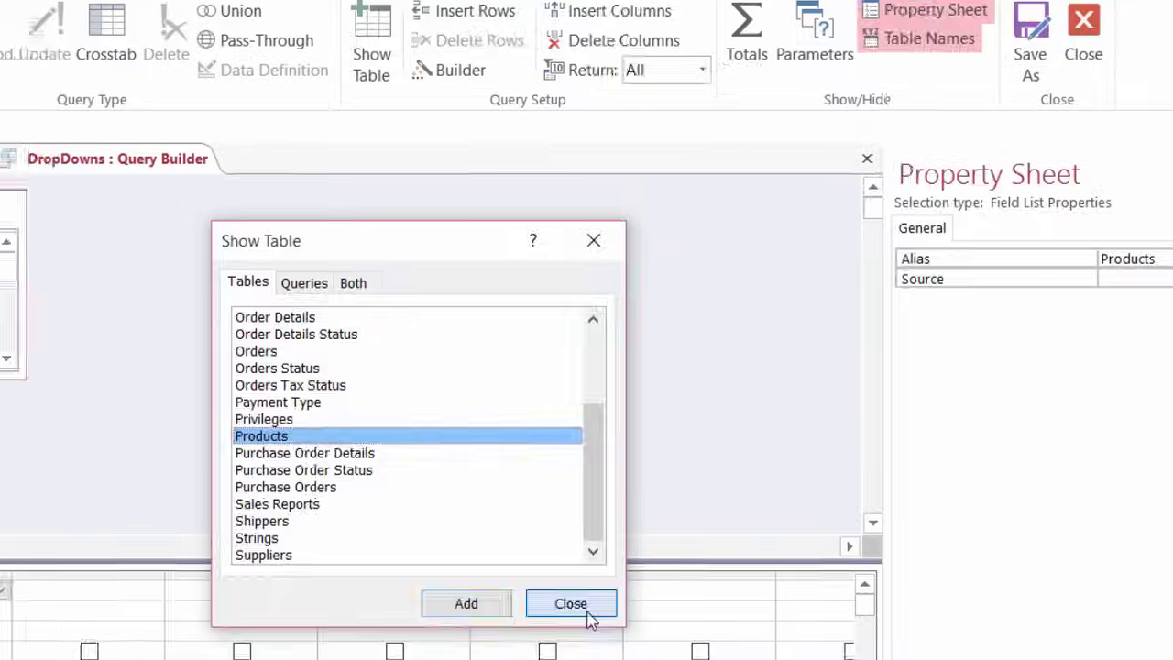
click(570, 604)
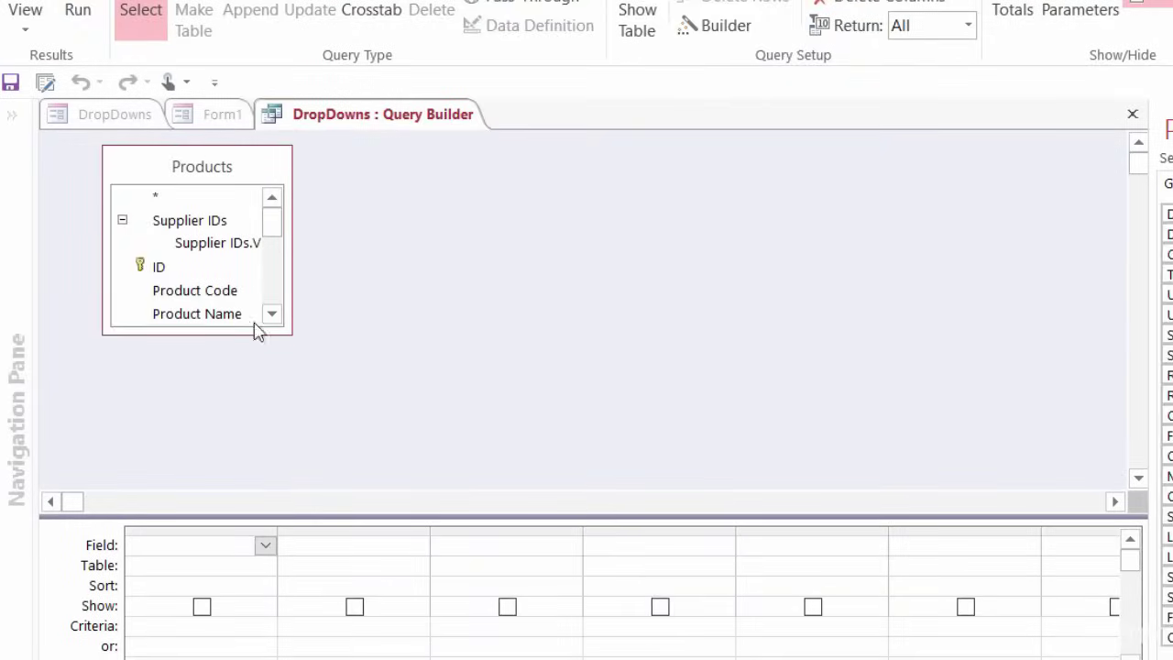
Step: Add the Product Name and Category fields from the Products table to the query
double_click(230, 316)
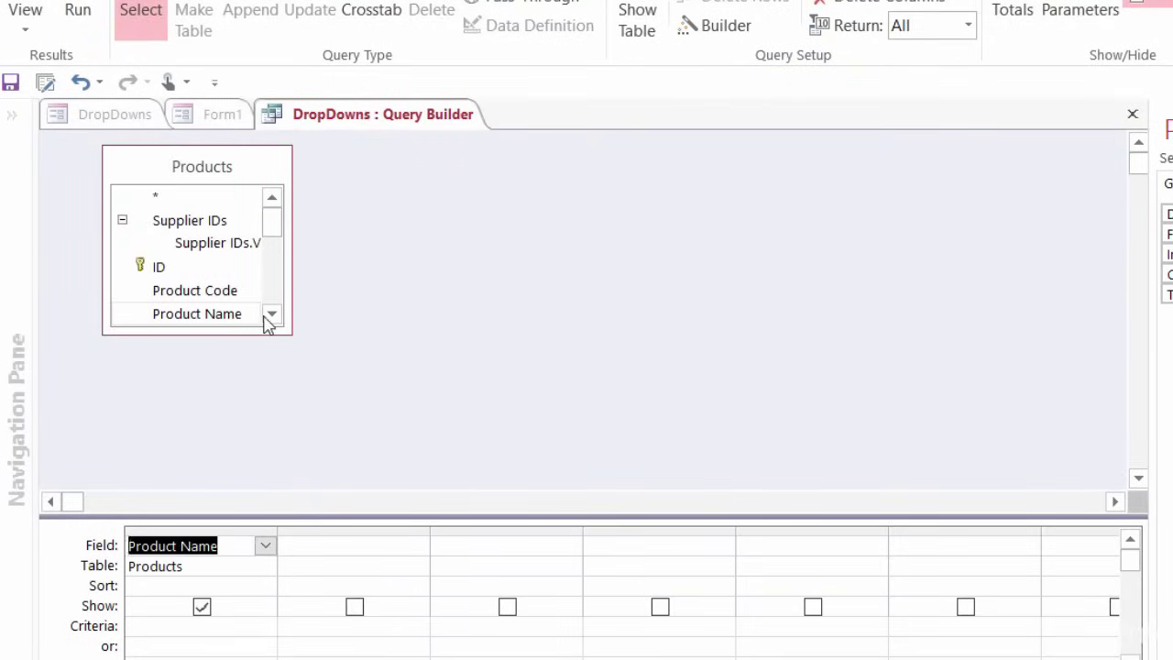
scroll(272, 315, down, 3)
scroll(273, 314, down, 4)
double_click(245, 296)
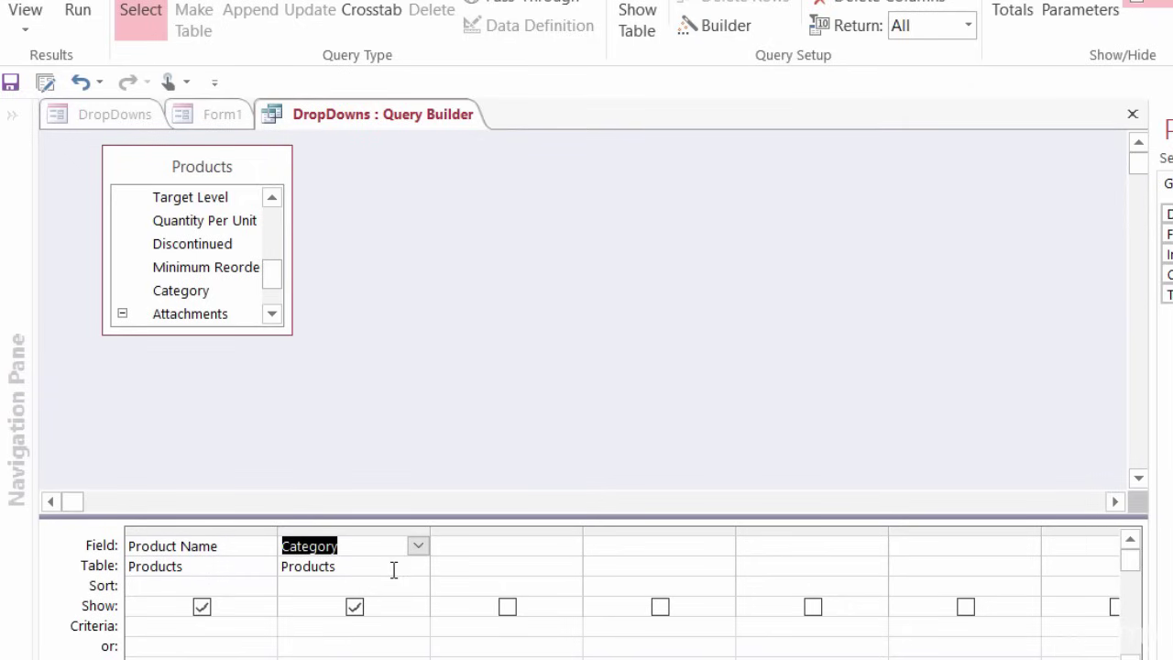
Step: Set the criteria of the Category field to [Forms]![DropDowns]![Category]
click(344, 632)
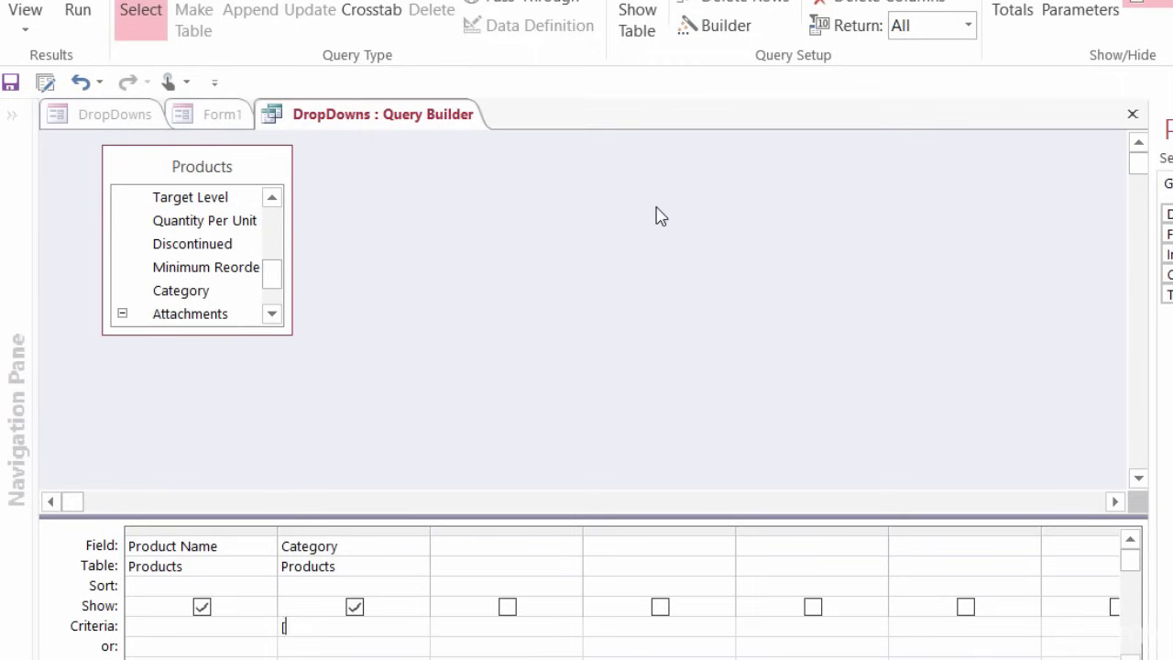
text(For)
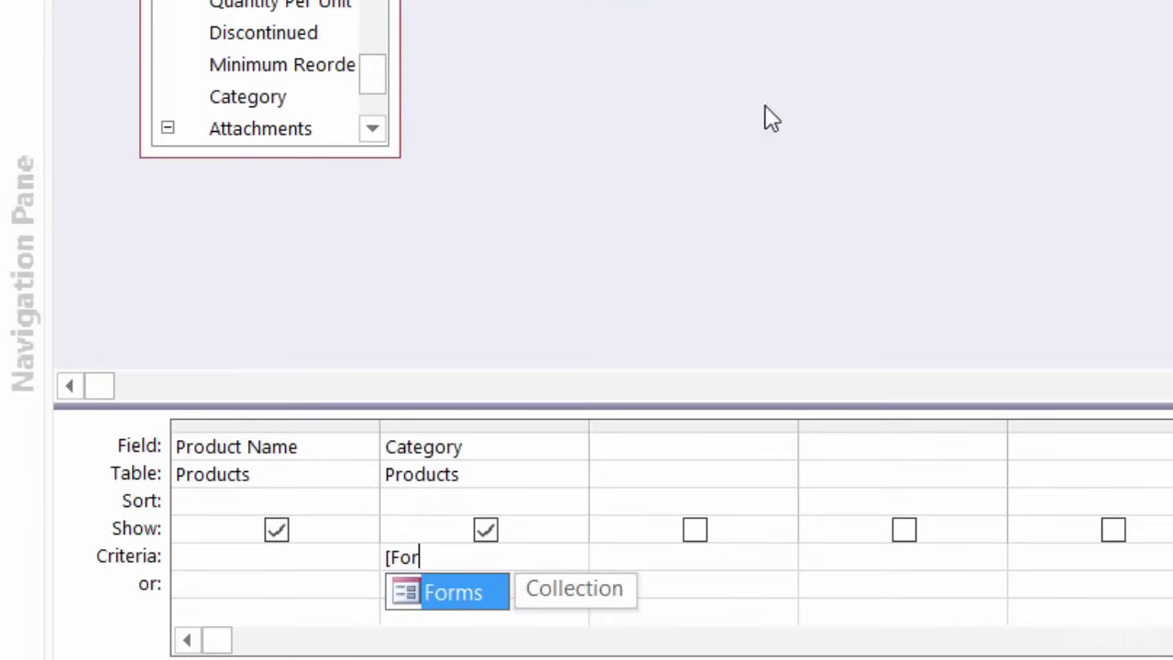
double_click(458, 591)
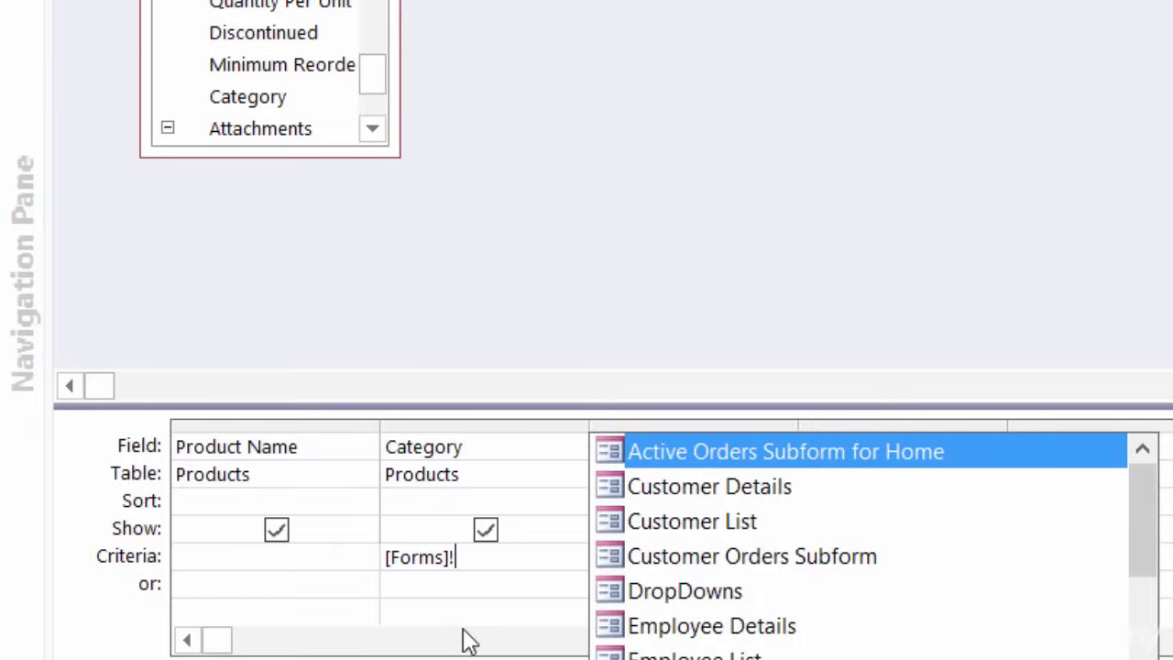
click(645, 597)
double_click(646, 595)
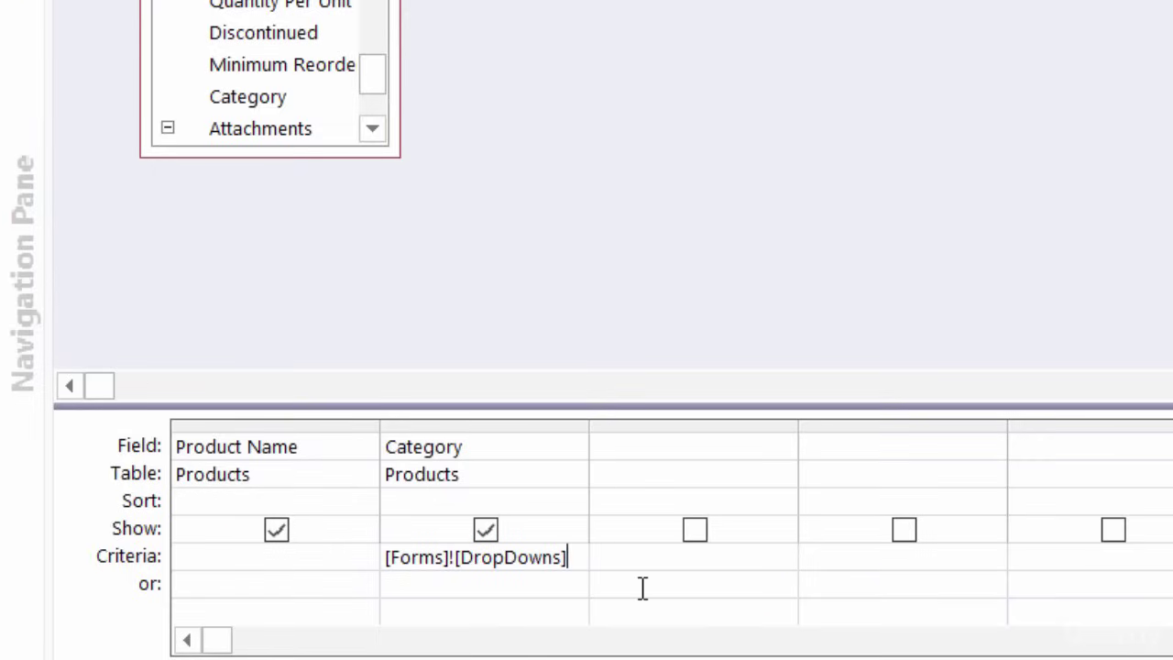
text(!)
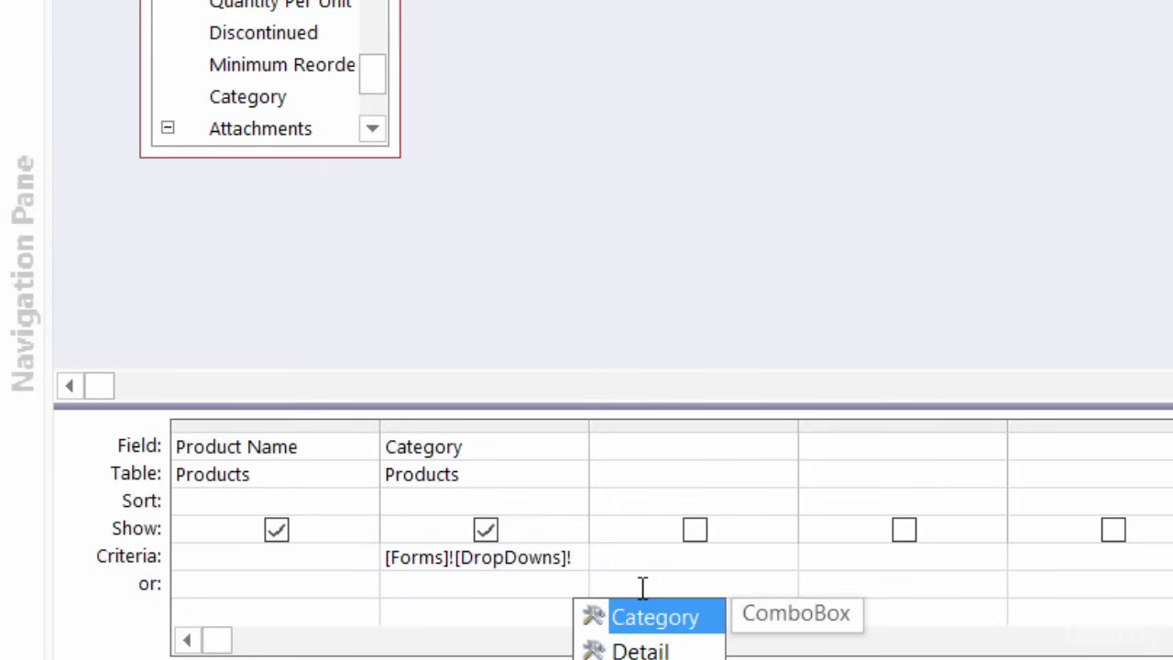
double_click(646, 618)
key(Down)
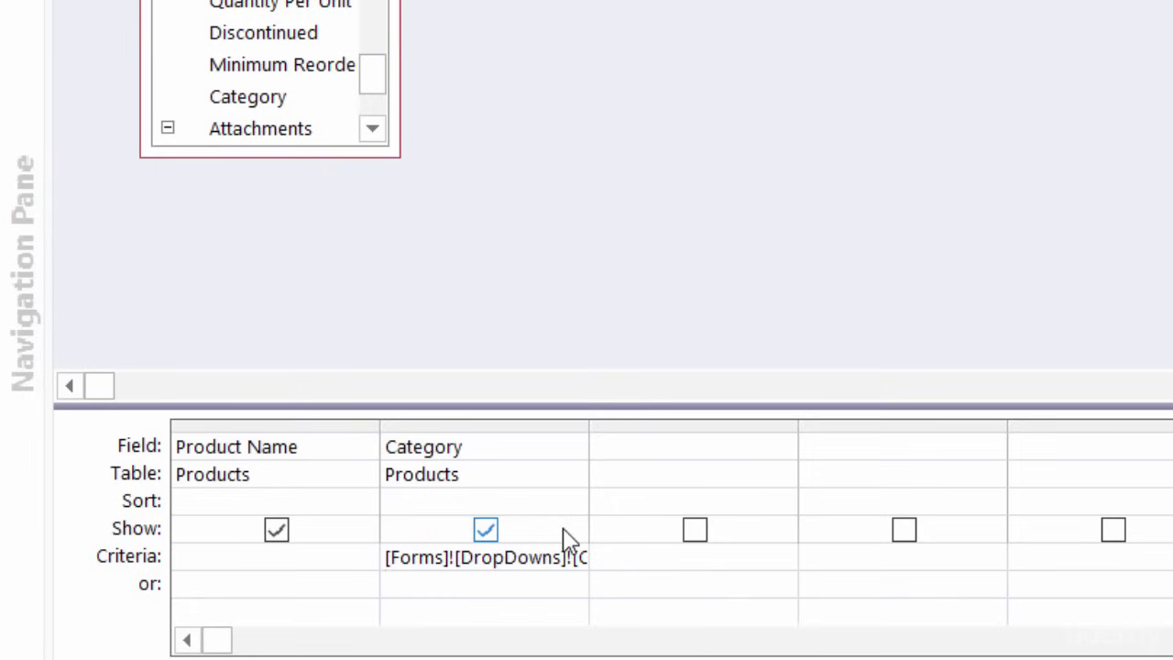
Step: Fit the Category column's width to its criteria, and save and close the query
double_click(588, 421)
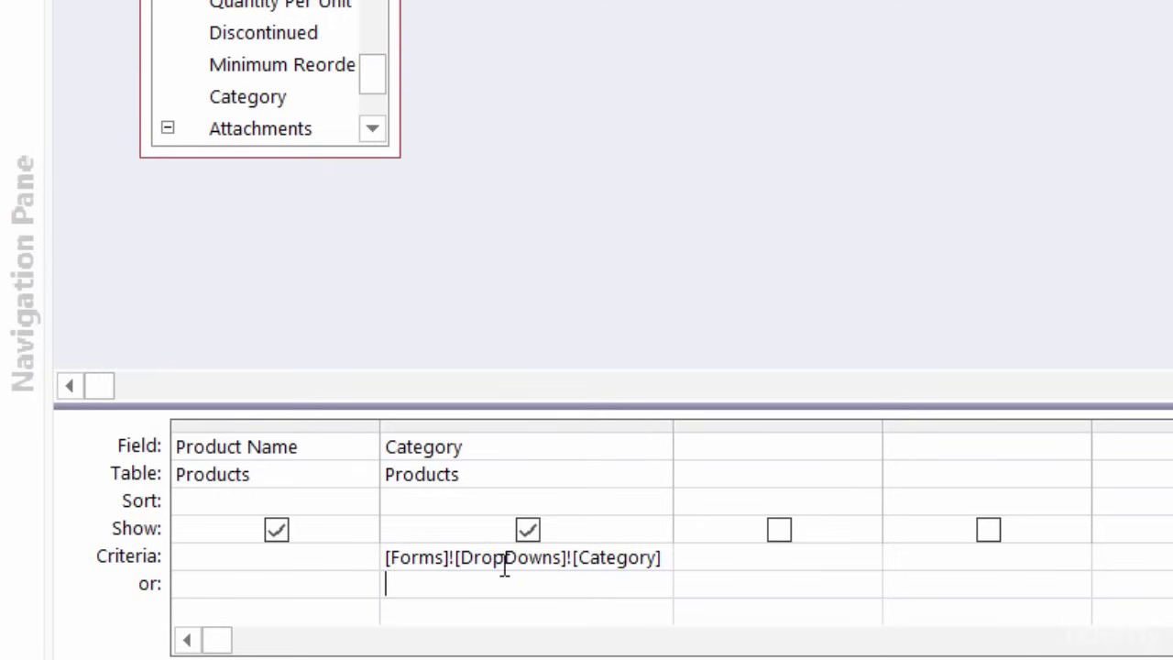
key(ctrl+s)
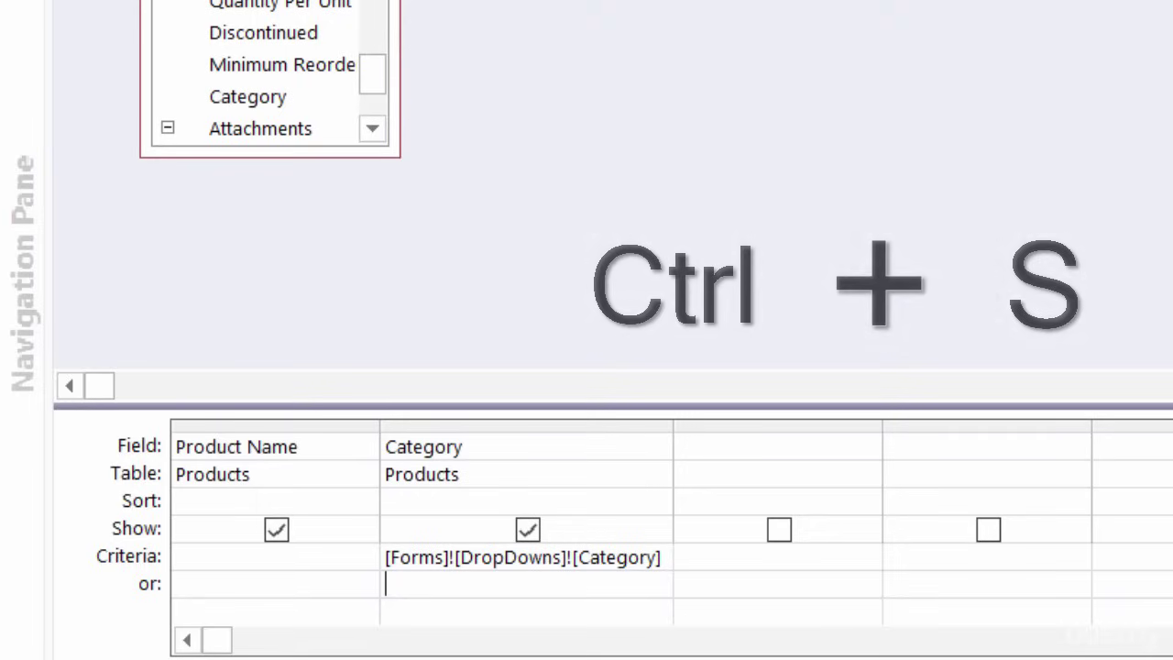
key(ctrl+w)
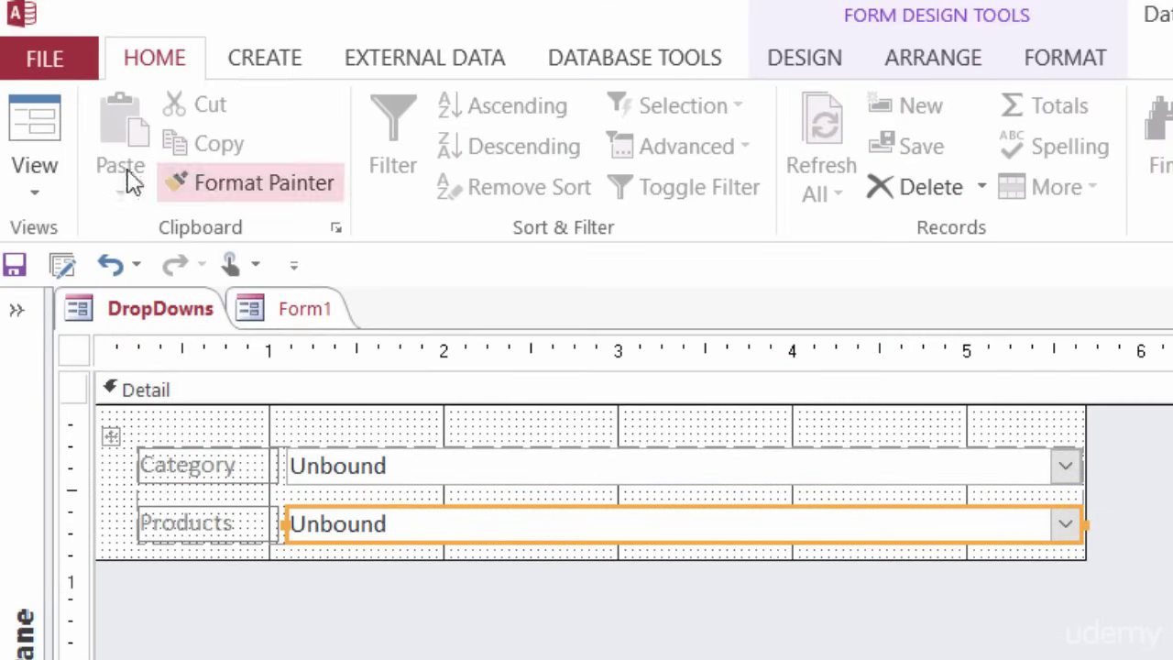
Step: Switch the form to Form View, select Condiments as the category and check the Products list
click(41, 119)
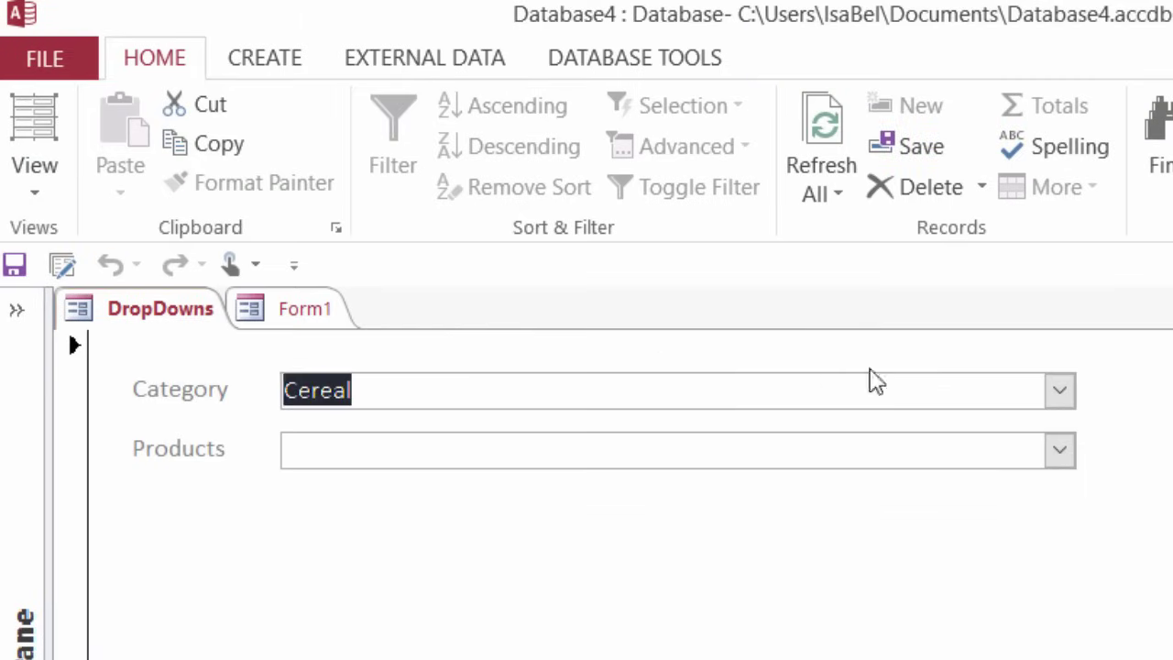
click(1055, 389)
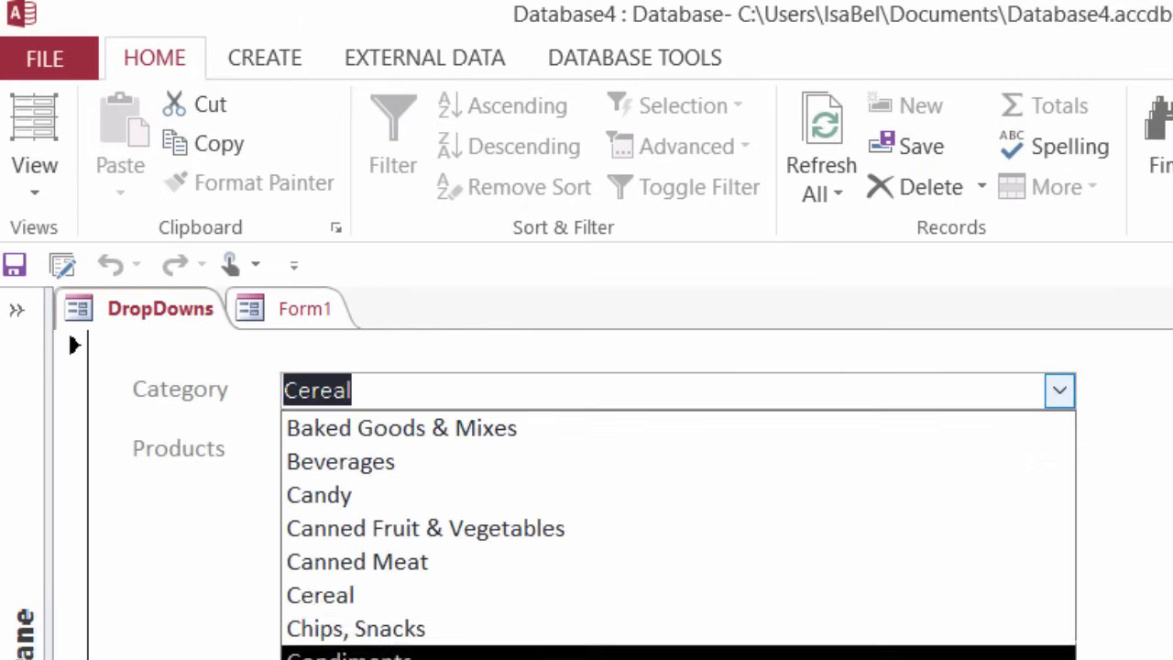
click(1026, 652)
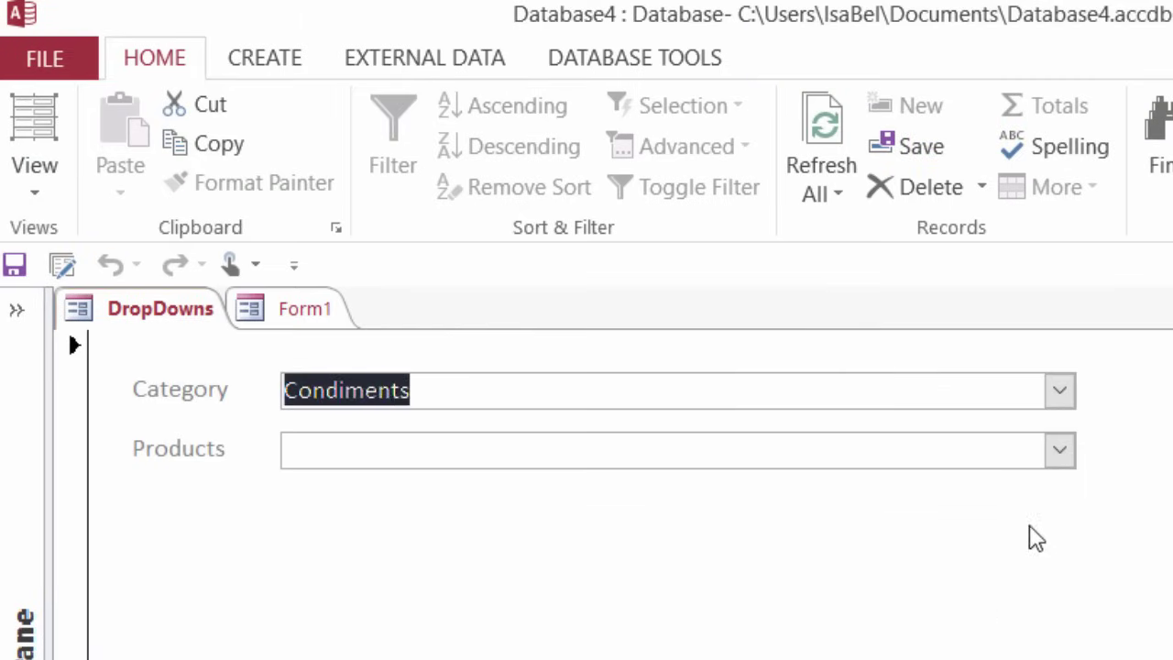
click(1061, 450)
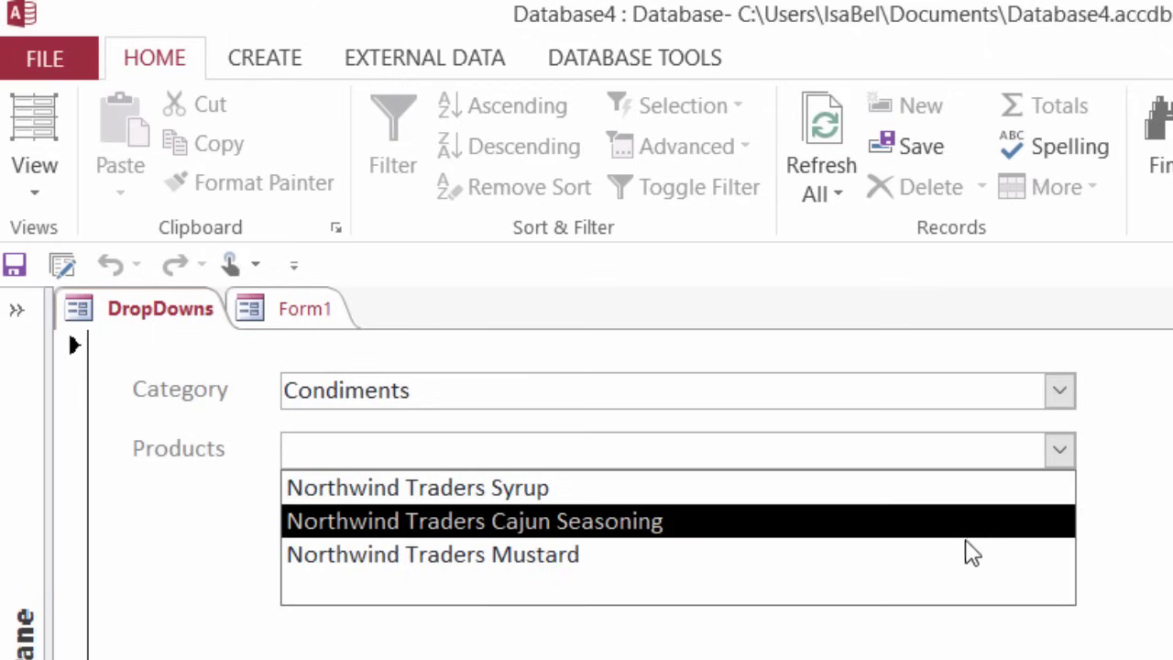
Step: Change the category to Grains and check whether the Products list follows the change
click(1064, 394)
click(1063, 394)
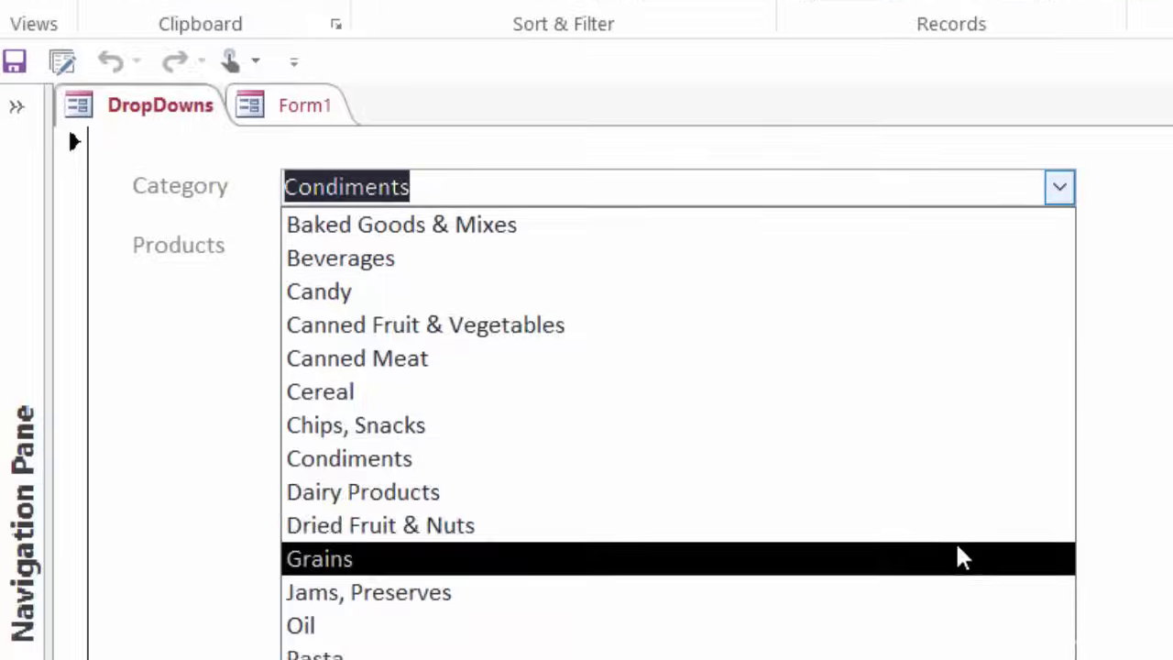
click(960, 558)
click(1059, 256)
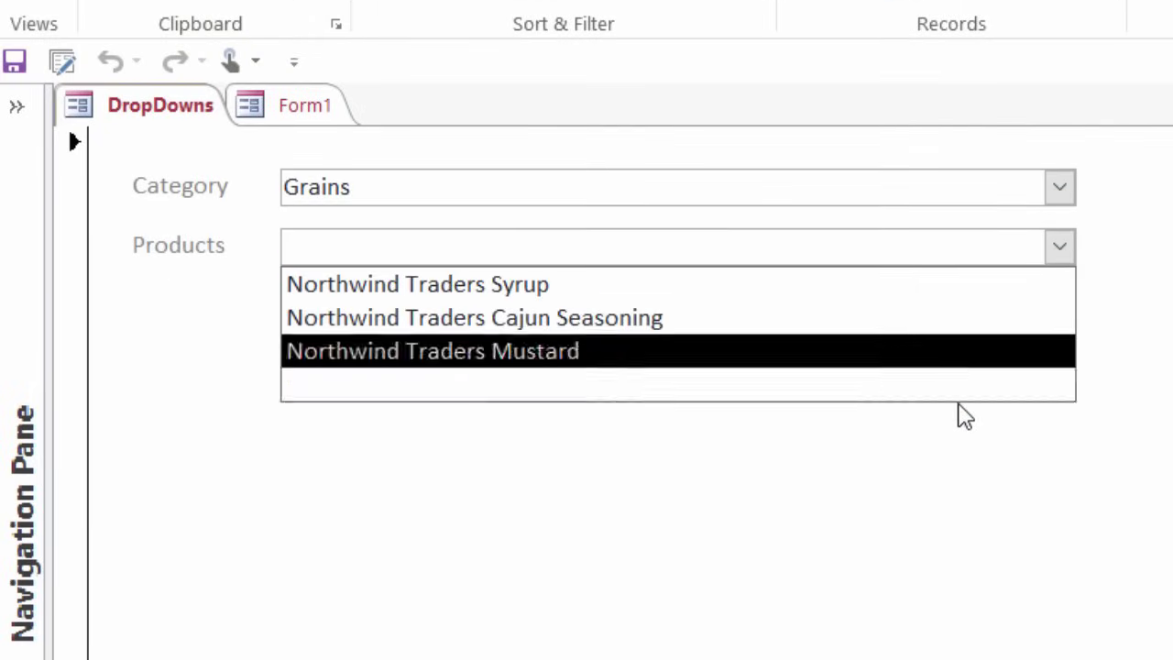
Step: Set the category back to Condiments and recheck the Products list
click(1059, 188)
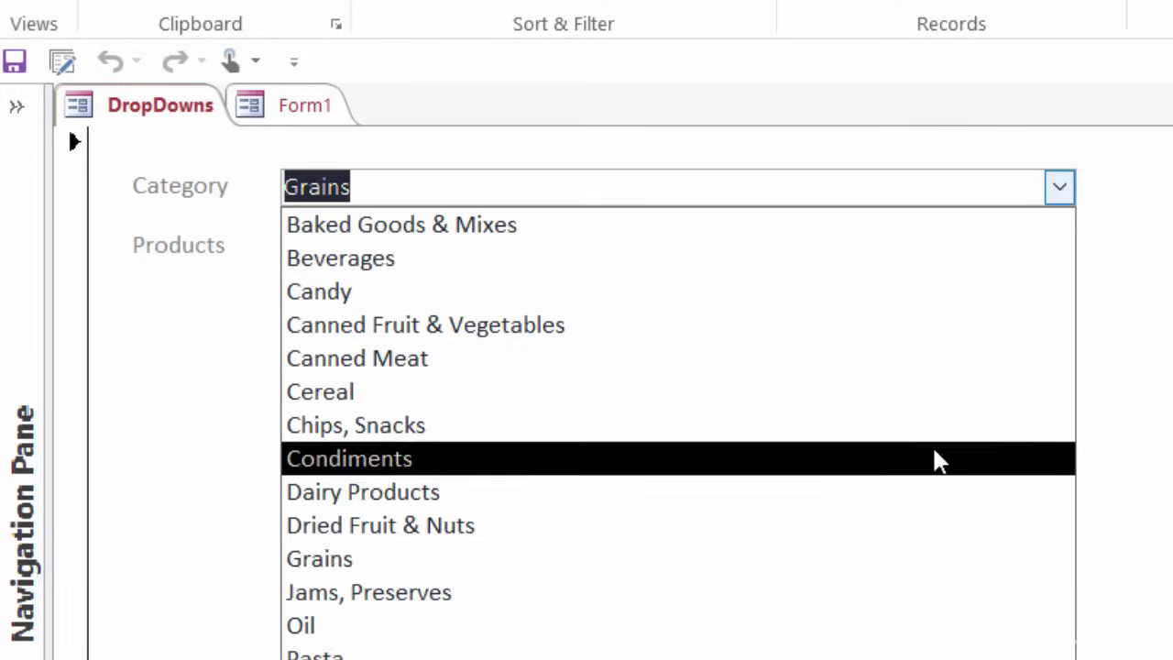
click(933, 454)
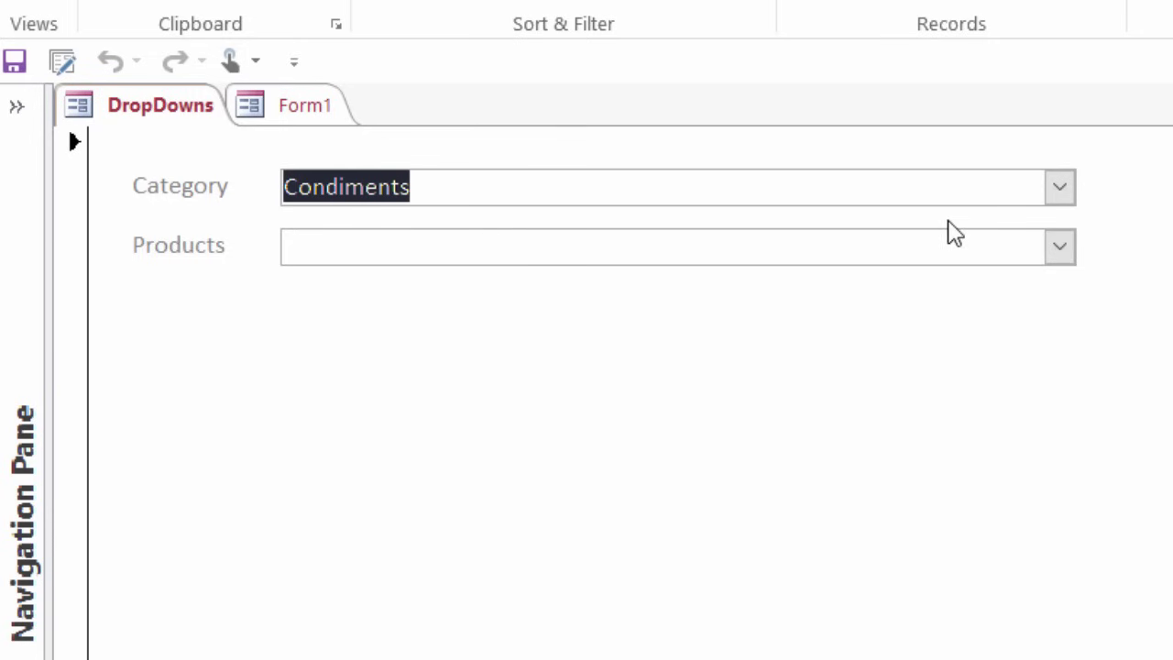
click(1060, 254)
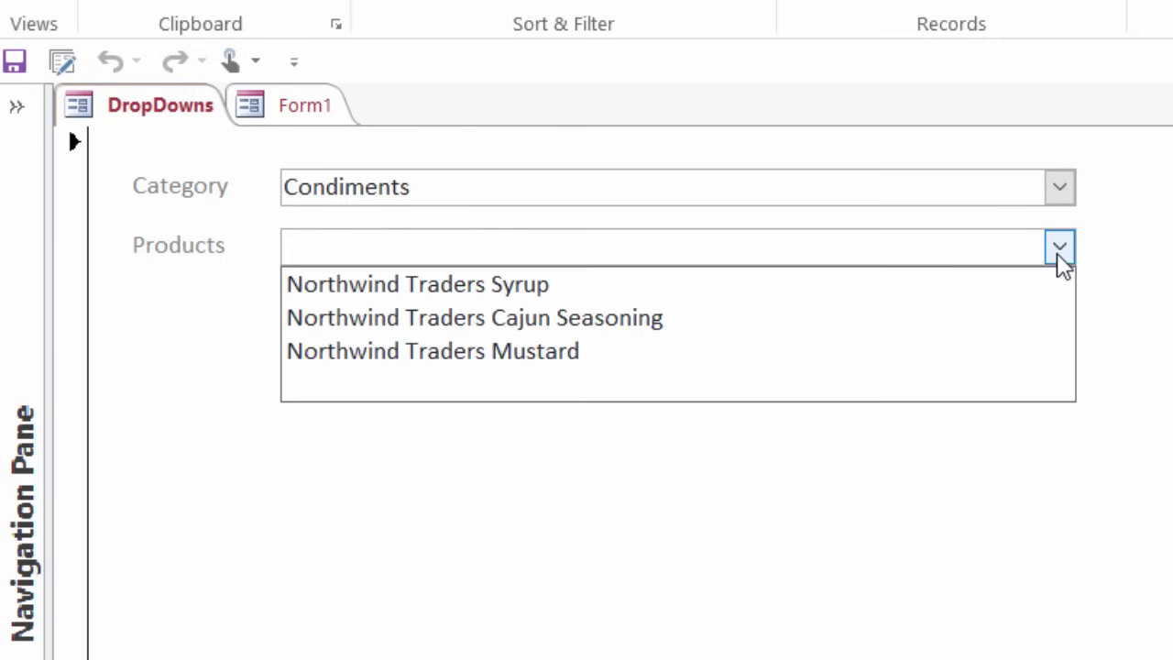
click(53, 5)
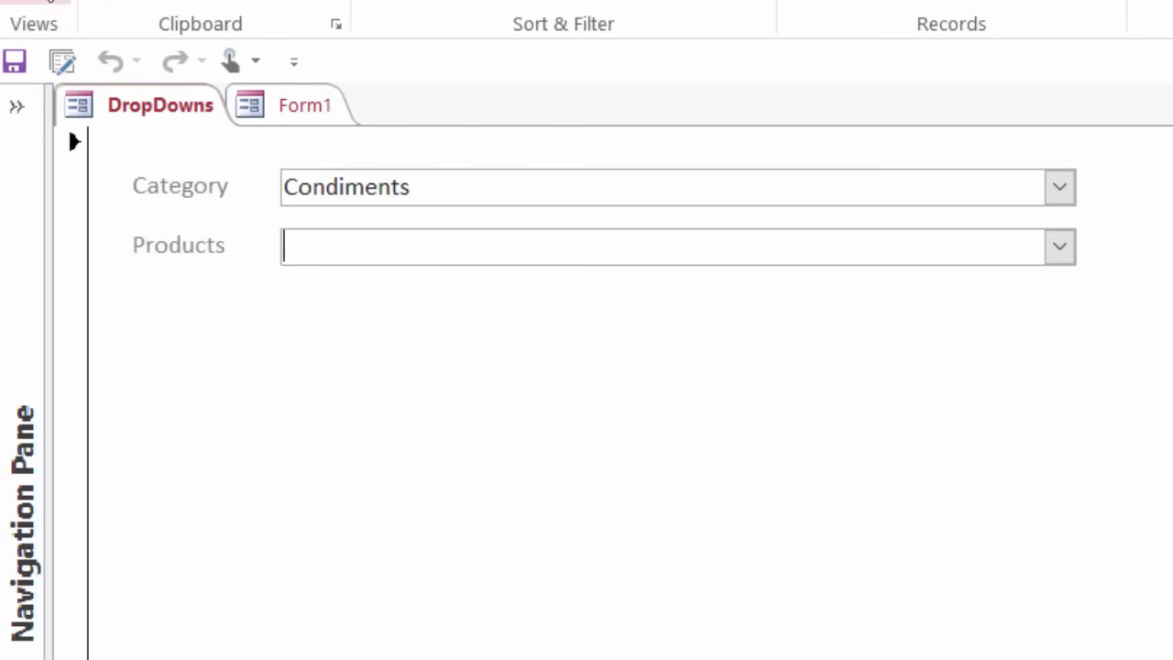
Step: Switch the form to Design View and create an After Update event procedure for the Category combo box with the Code Builder
click(144, 204)
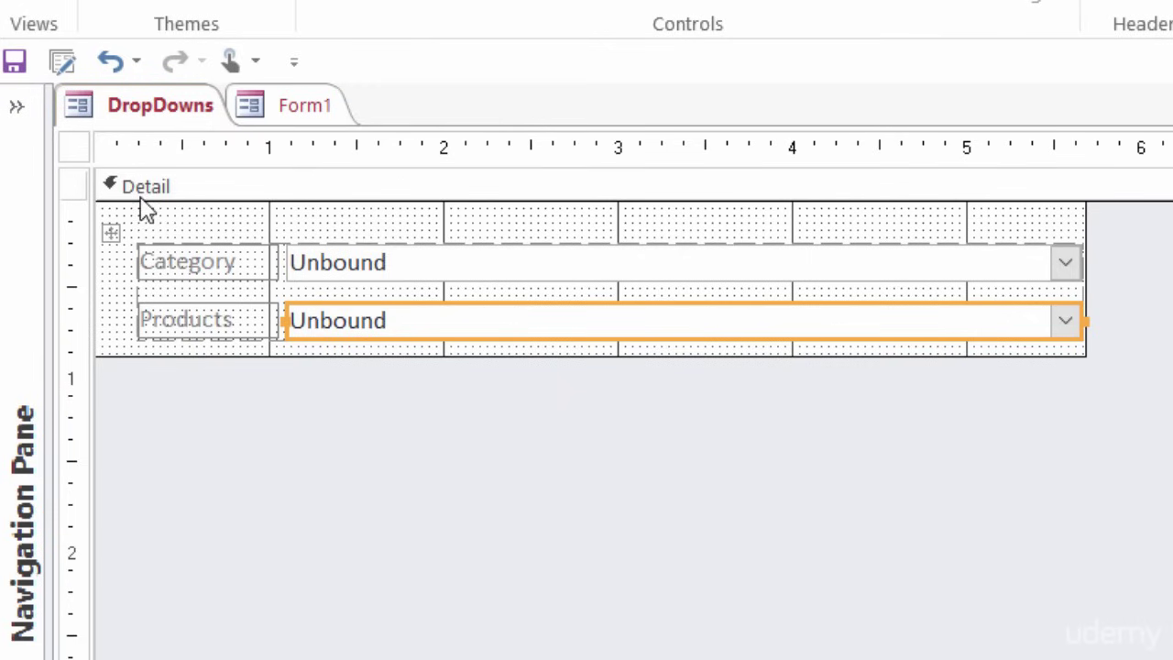
shift+click(370, 272)
click(369, 266)
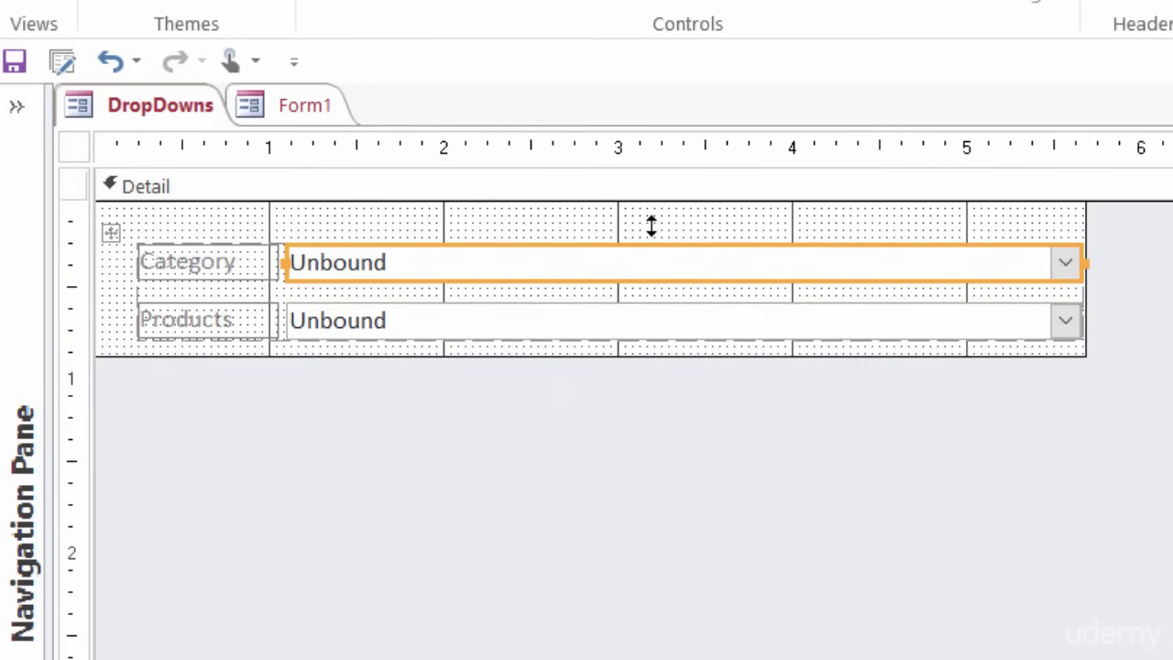
key(F4)
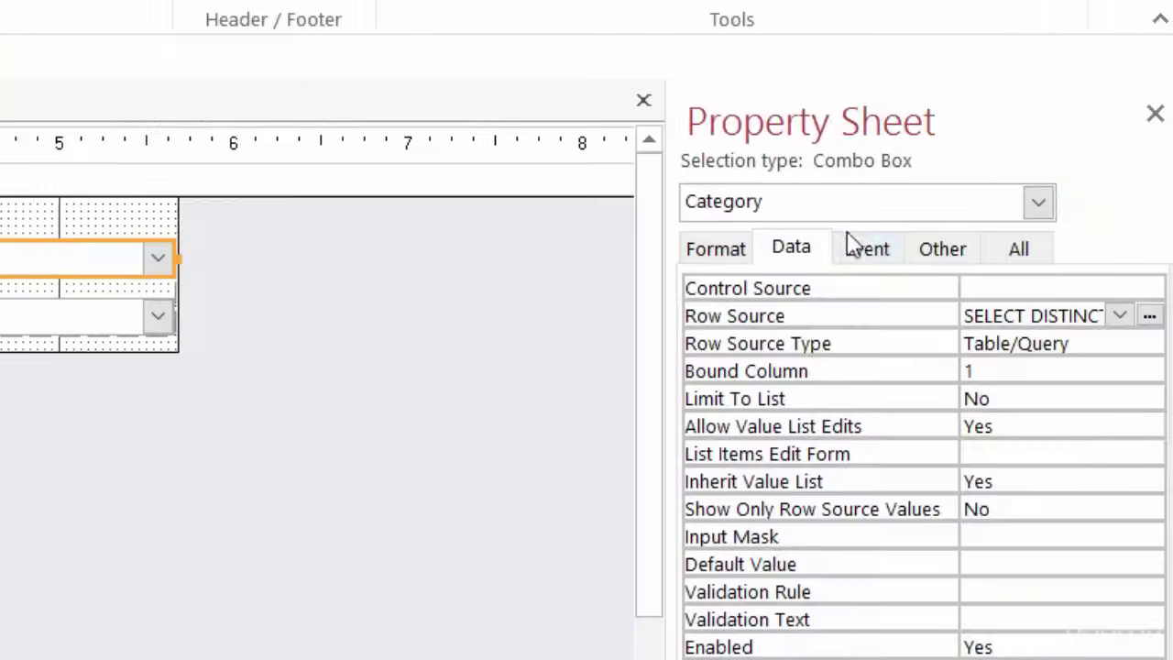
click(857, 248)
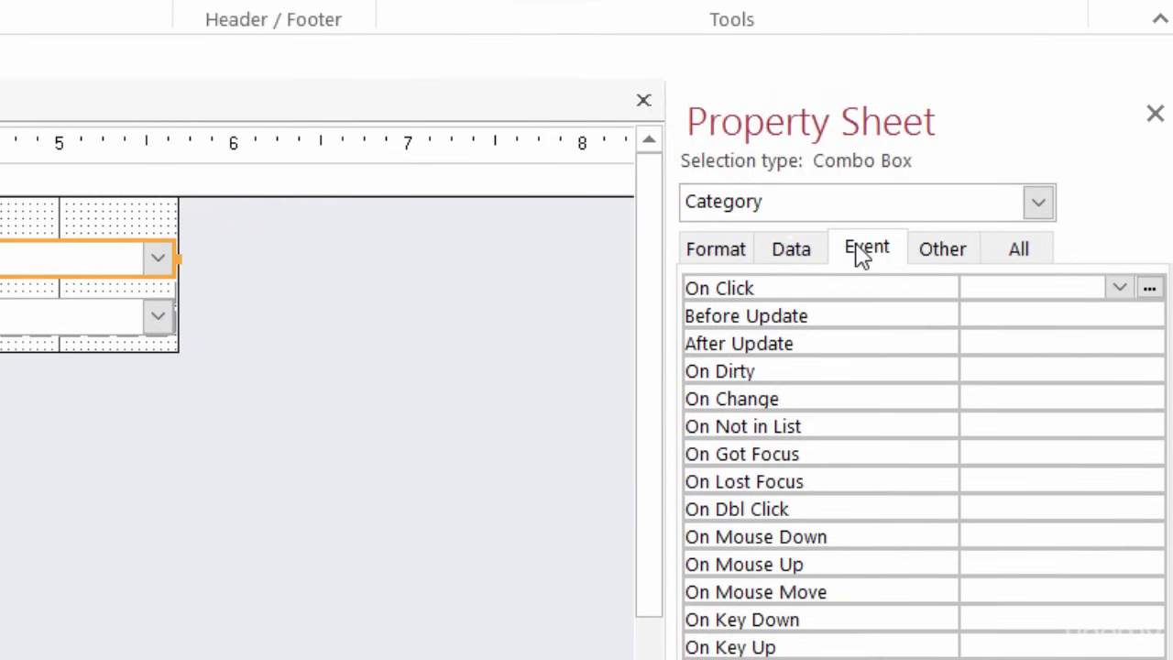
click(979, 340)
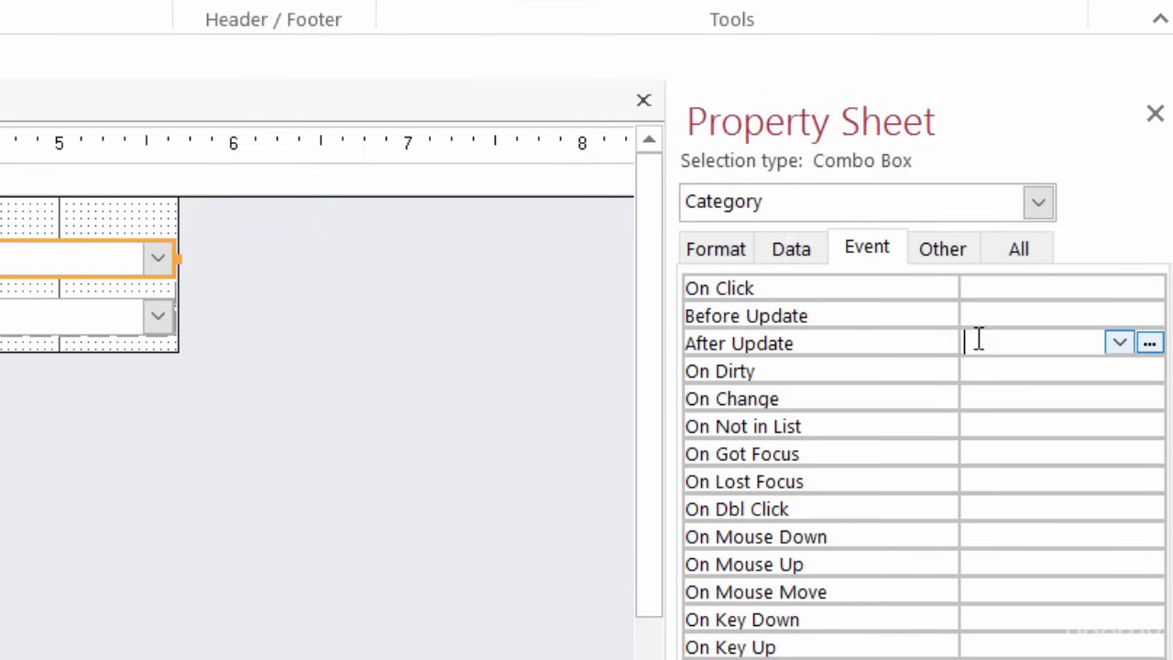
click(1149, 344)
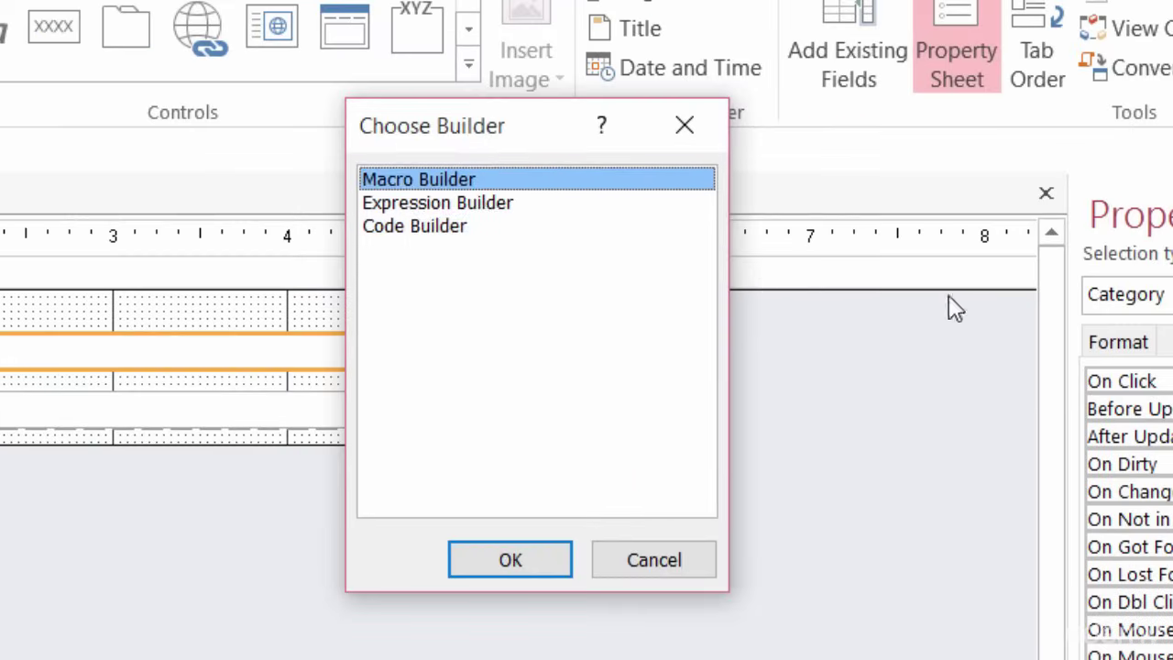
click(493, 236)
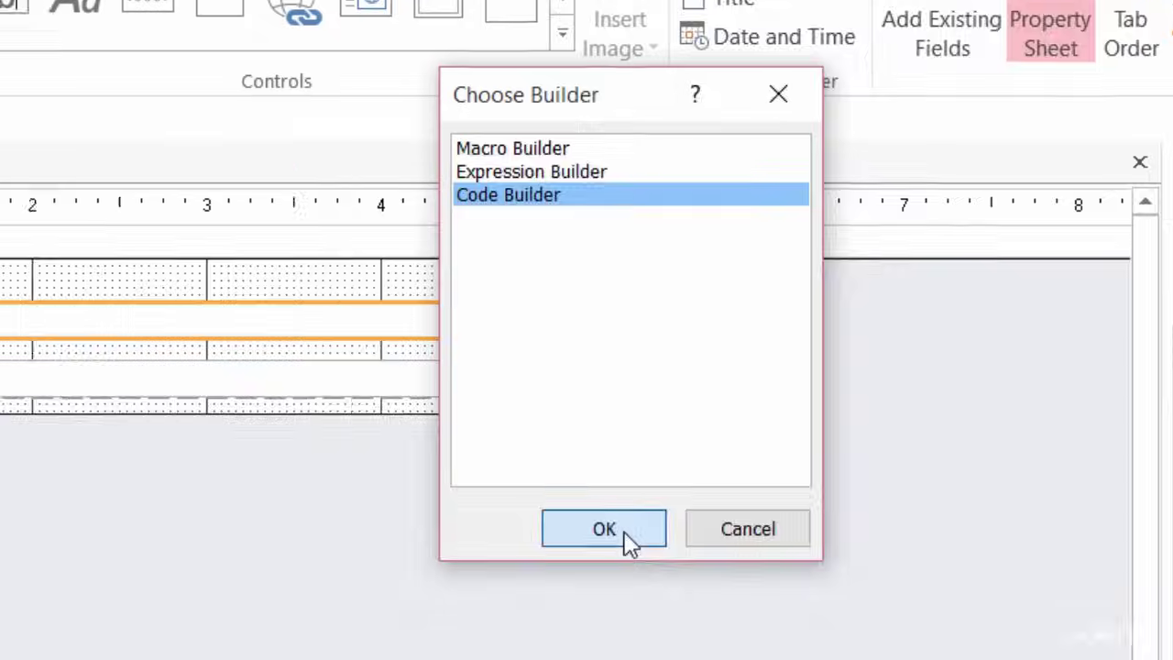
click(532, 554)
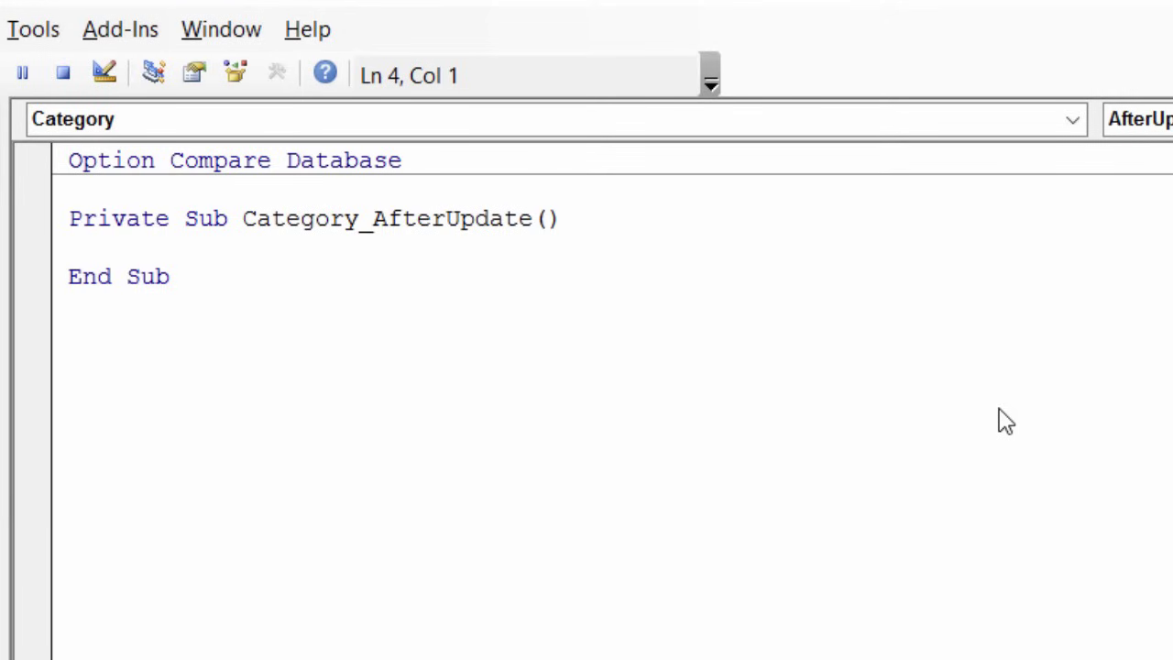
Step: Add the line Products.Requery to the Category_AfterUpdate procedure and return to the form design
text(products)
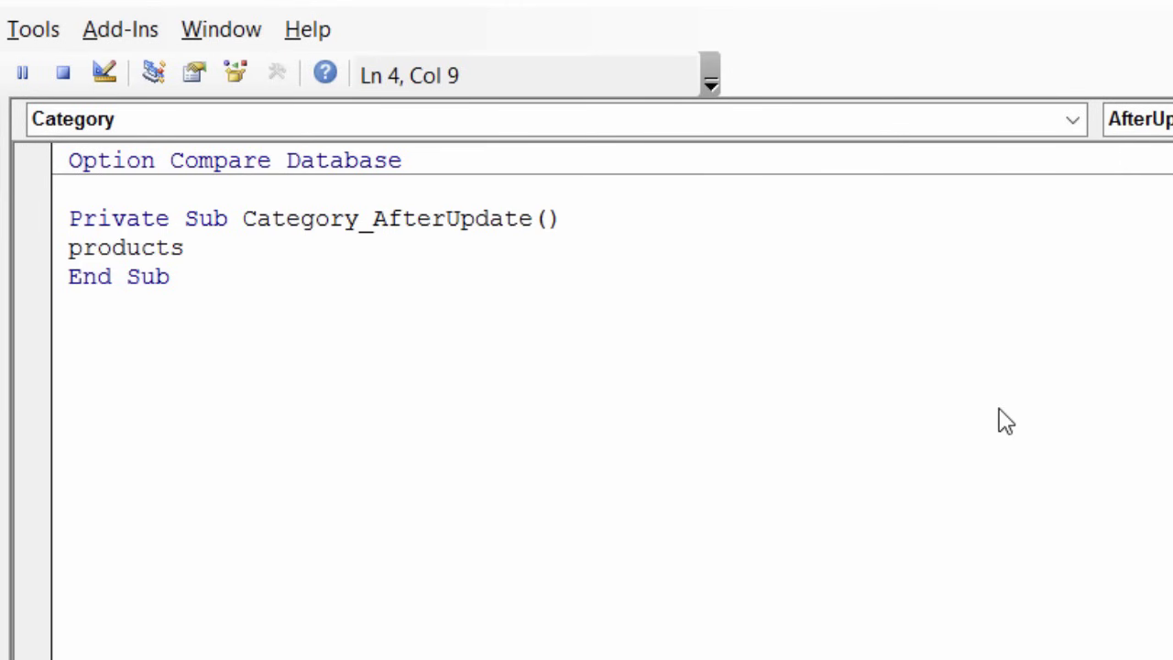
text(.)
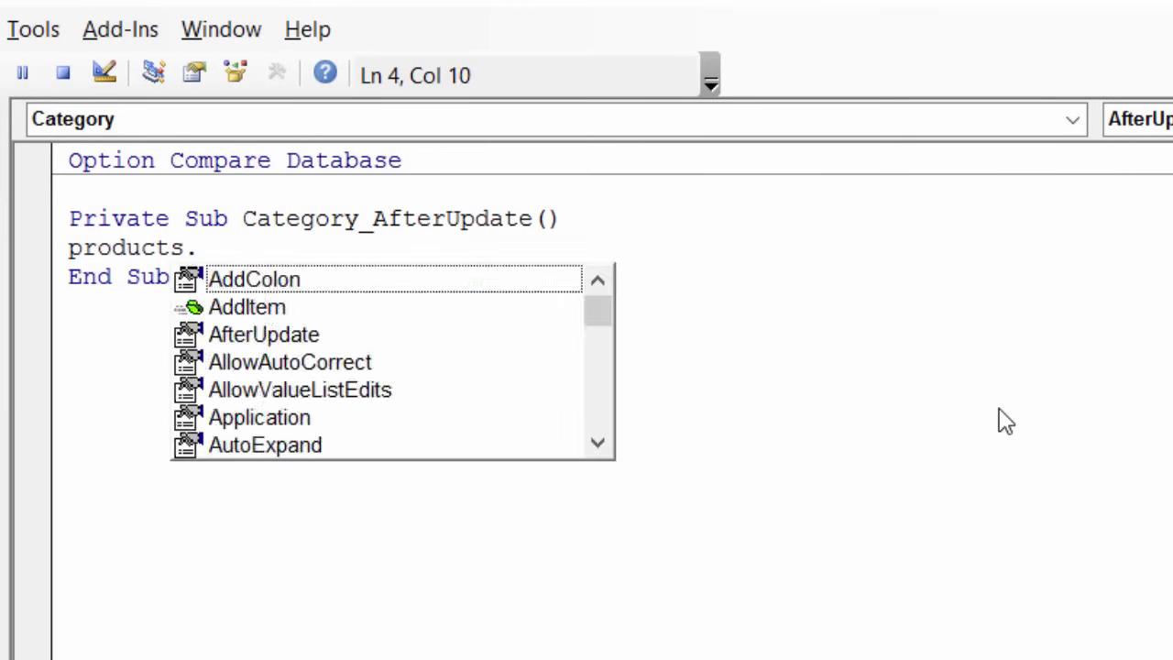
text(req)
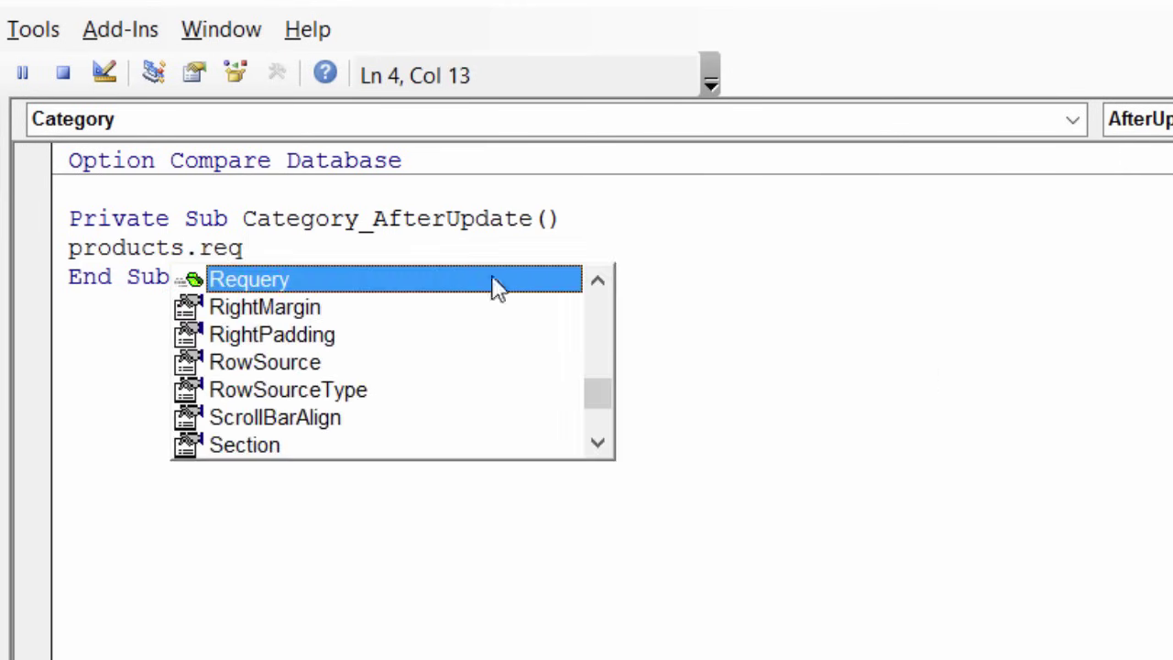
double_click(463, 289)
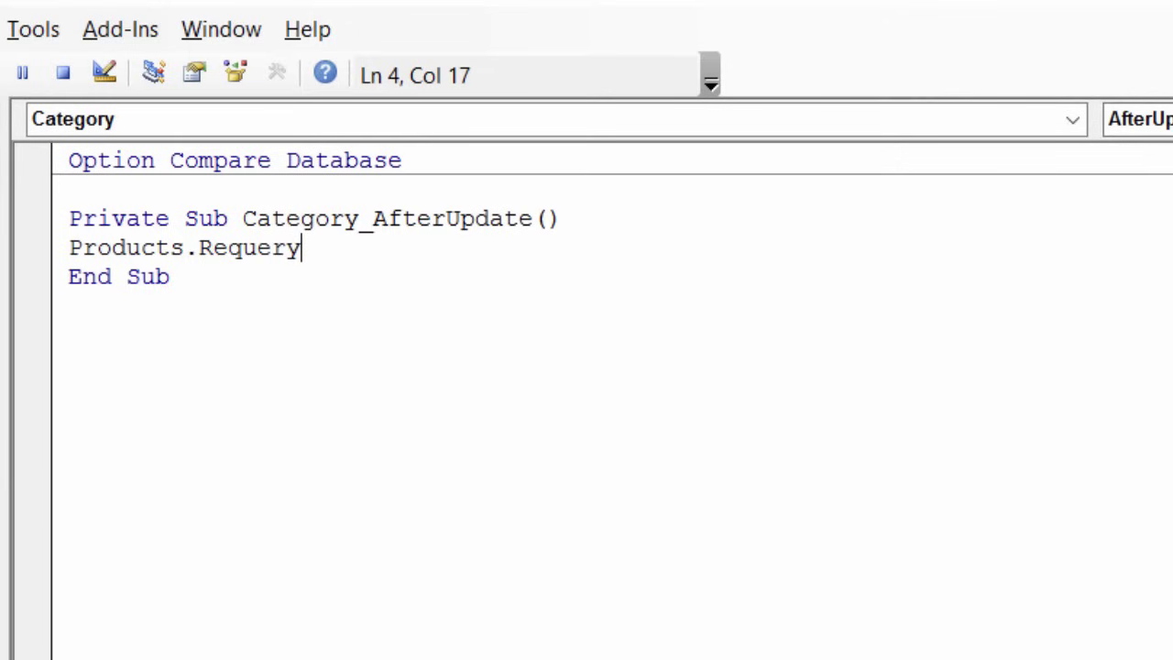
key(alt+F11)
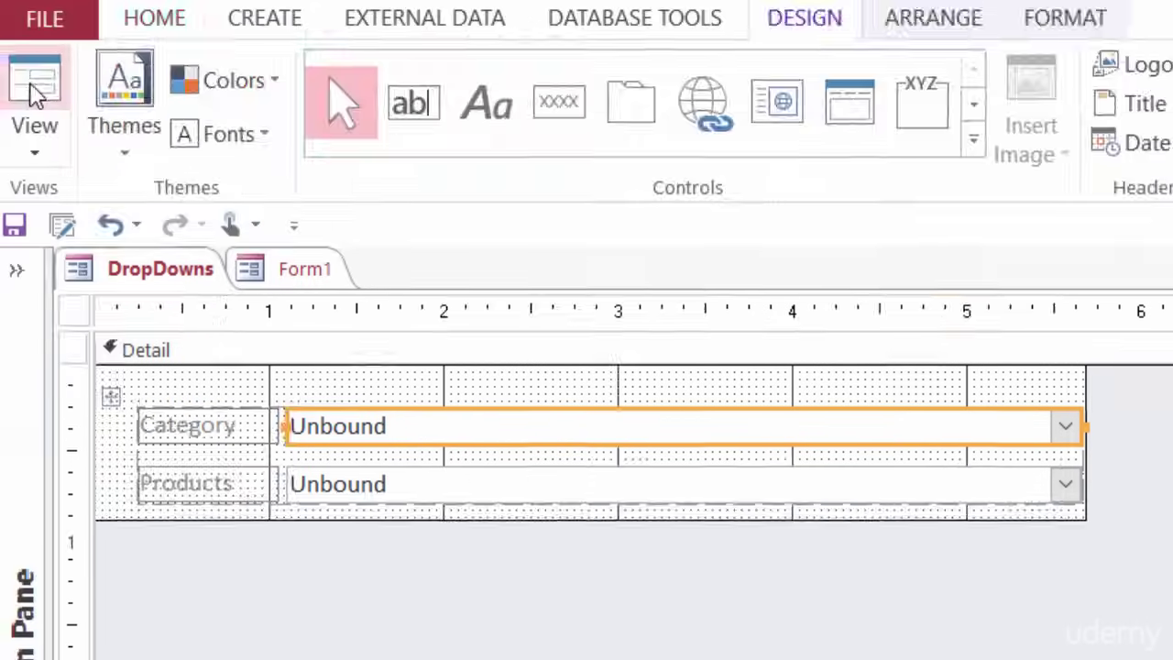
Step: Show the form in Form View, select Jams, Preserves as the category and check the Products list
click(35, 99)
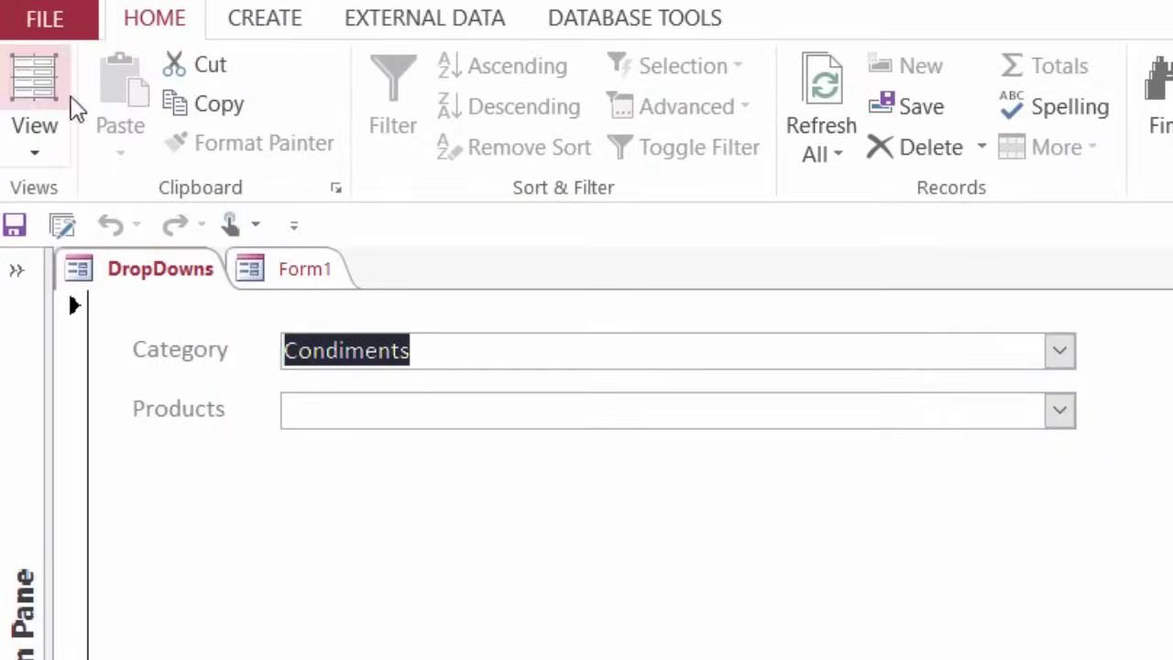
click(1055, 355)
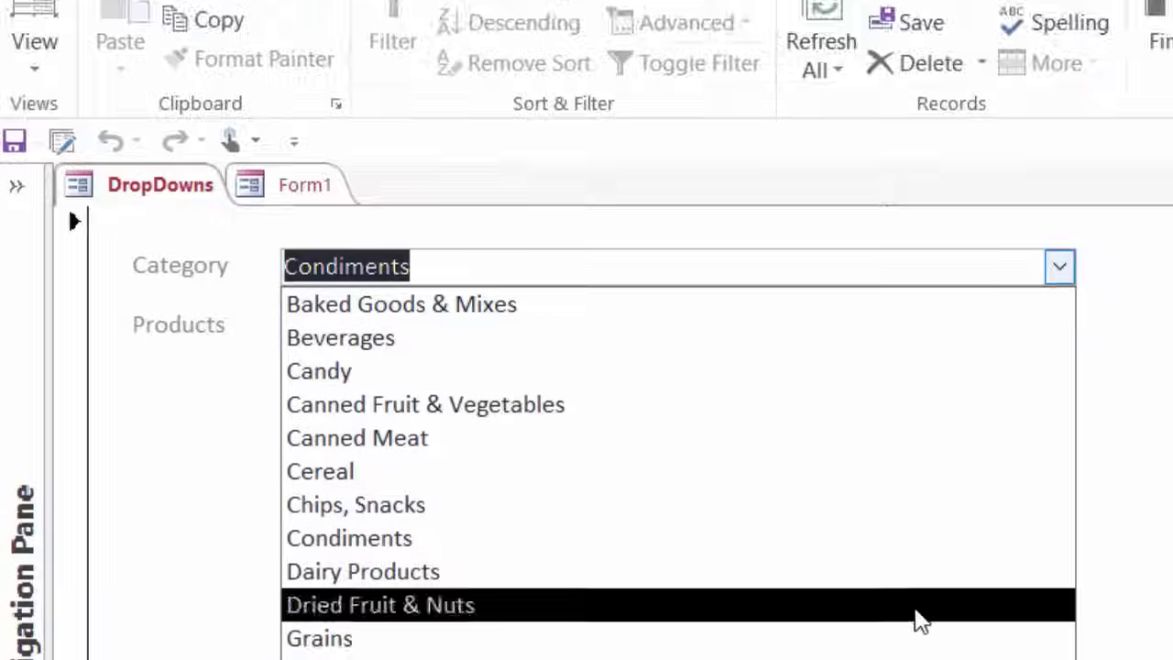
click(917, 523)
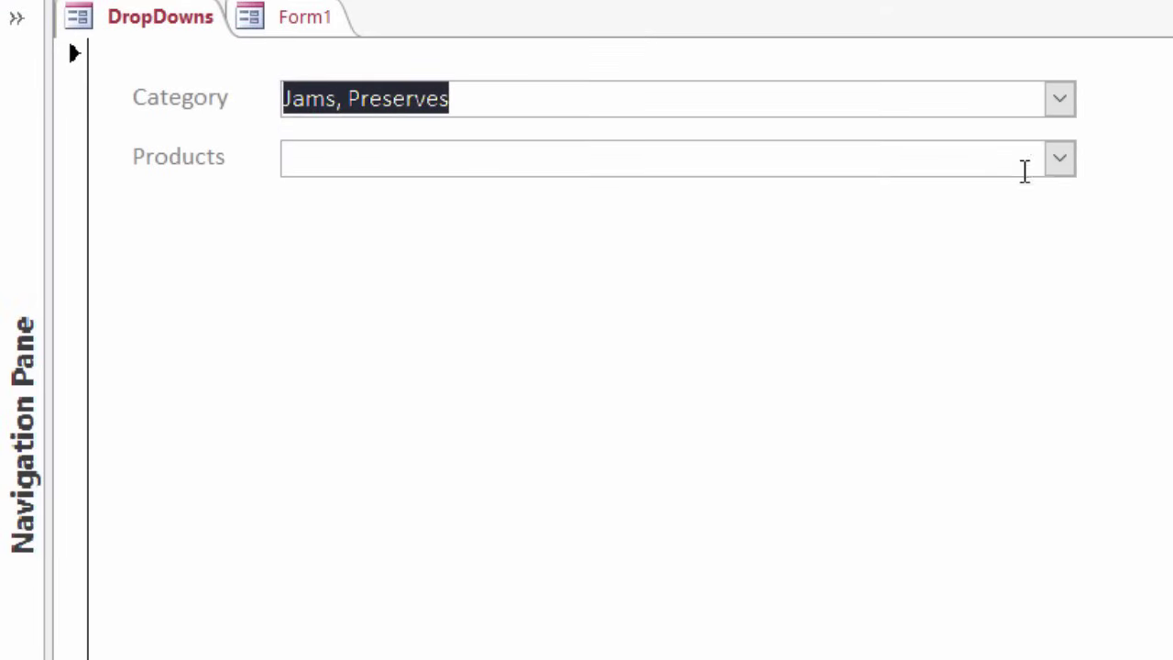
click(1056, 165)
click(1056, 165)
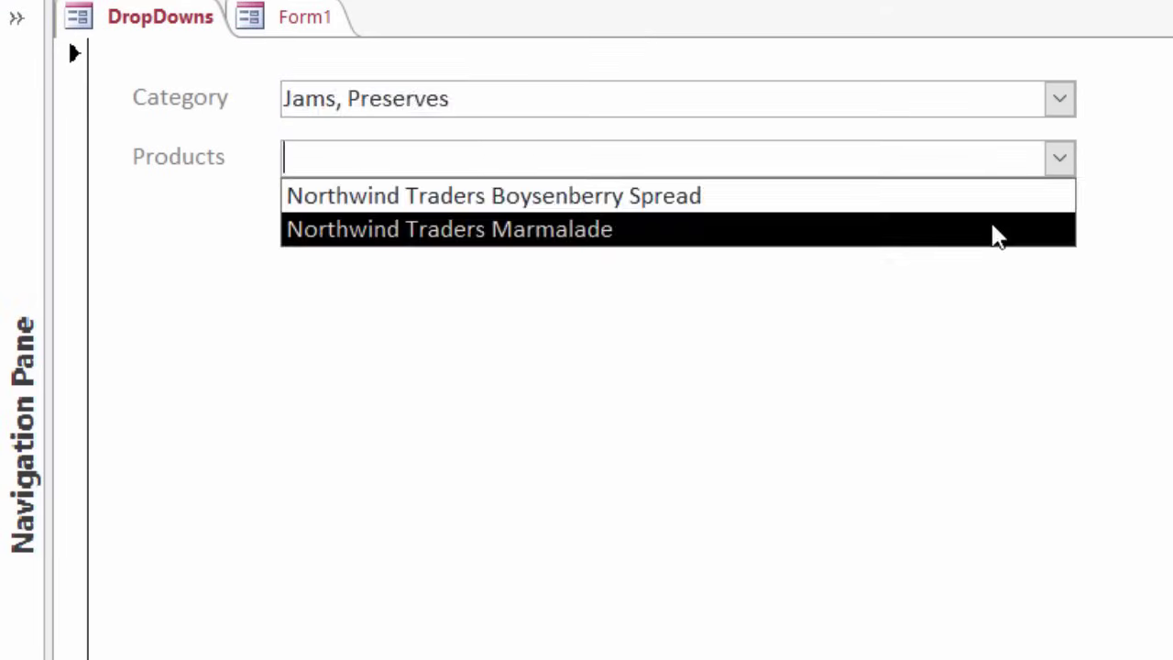
Step: Change the category to Sauces and check whether the Products list updates accordingly
click(1058, 103)
click(1059, 99)
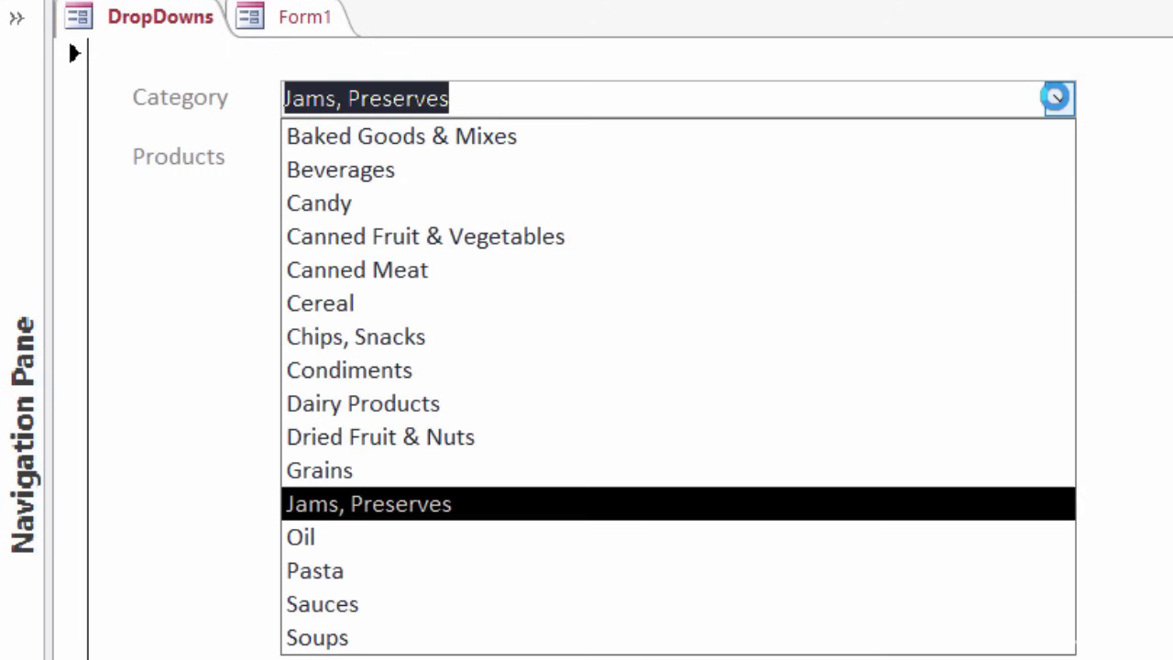
click(917, 602)
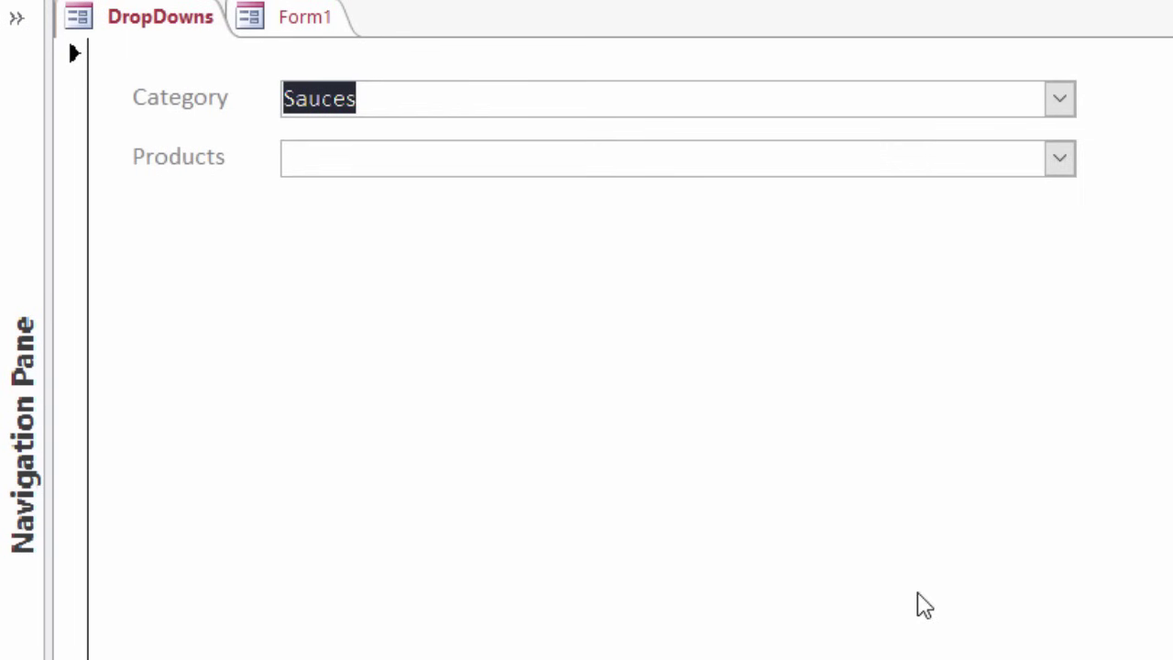
click(1058, 160)
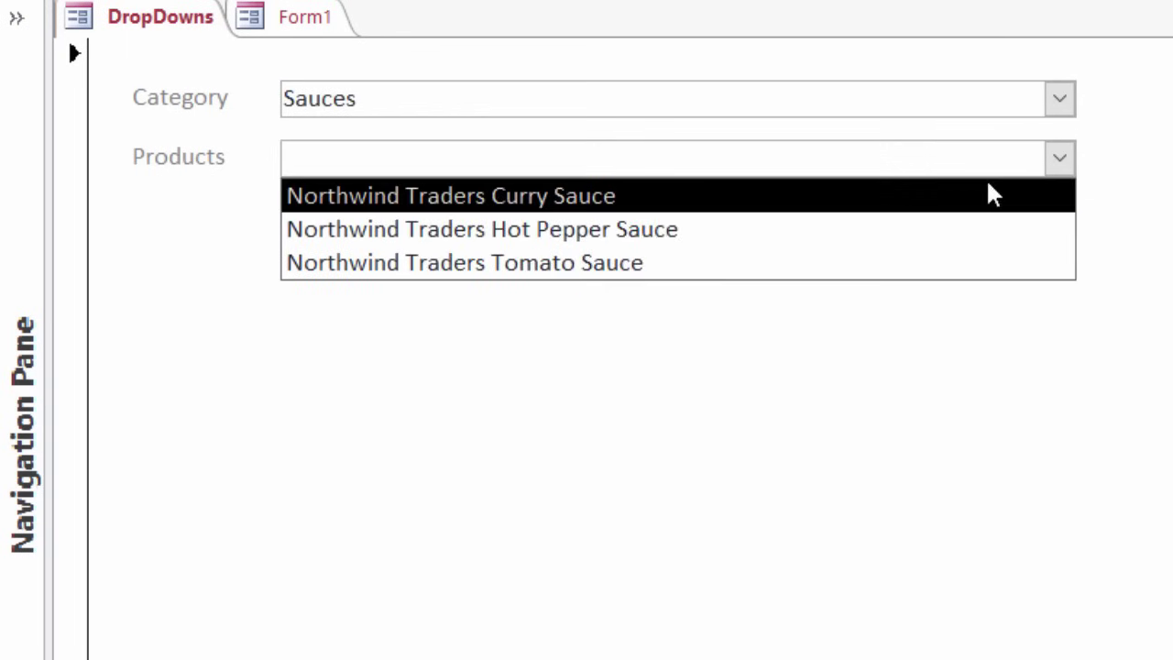
Step: Change the category to Candy and check the Products list again
click(1060, 98)
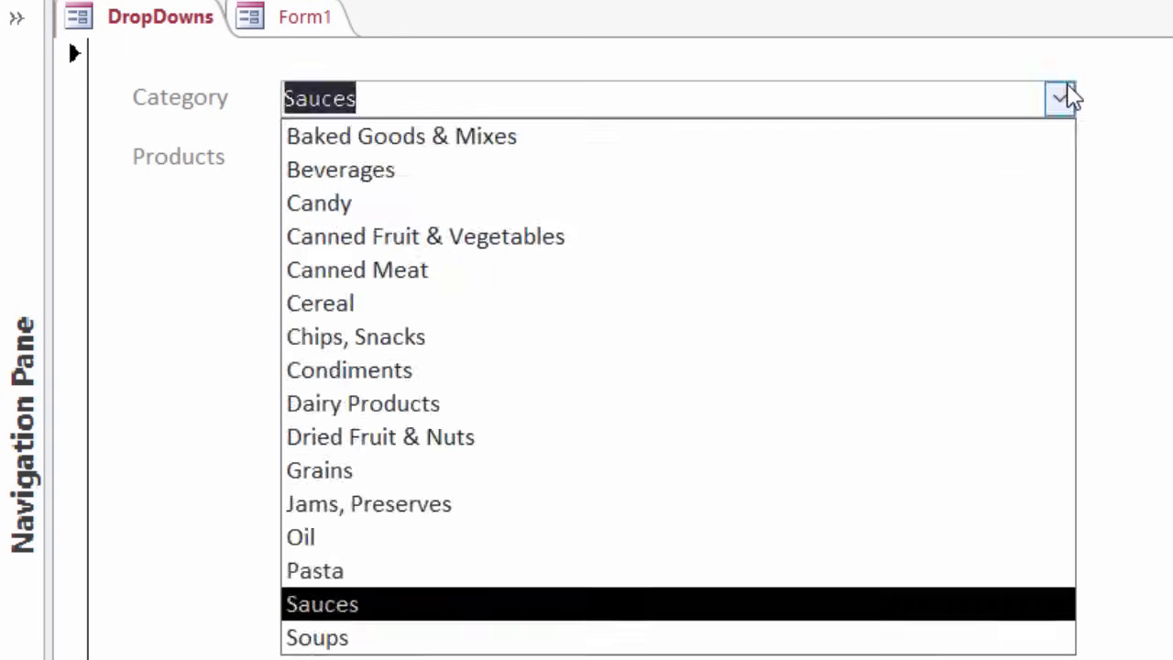
click(991, 203)
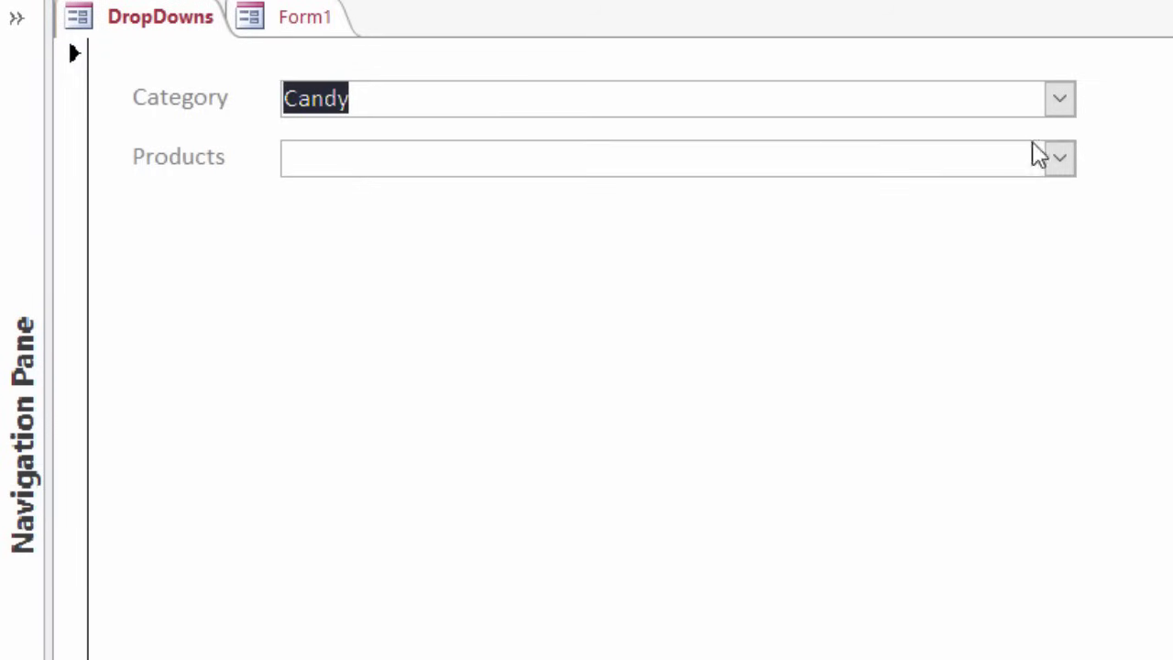
click(1059, 158)
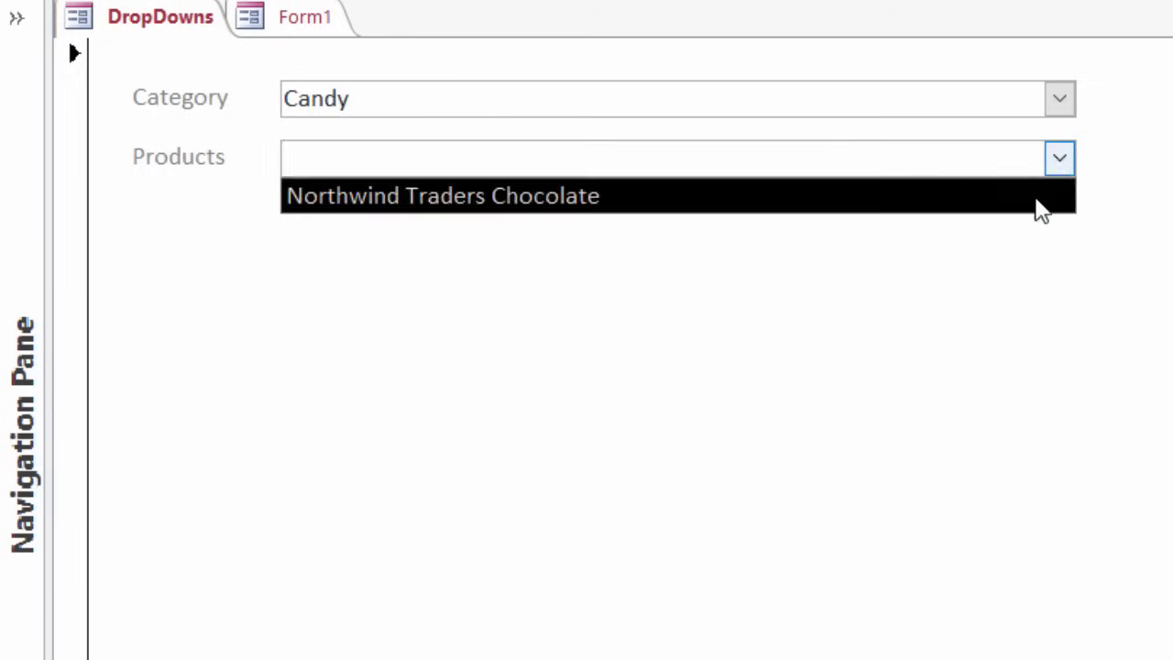